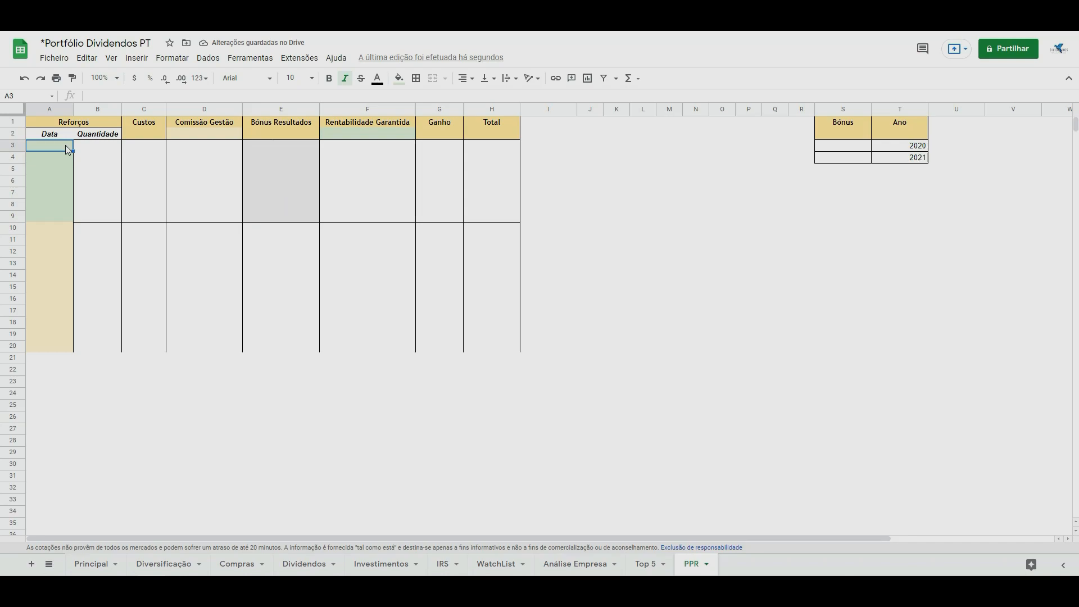
Enter the first two contribution dates, 5-Jun-2021 in A3 and 7-Jul-2021 in A4.
text(5-Jun-)
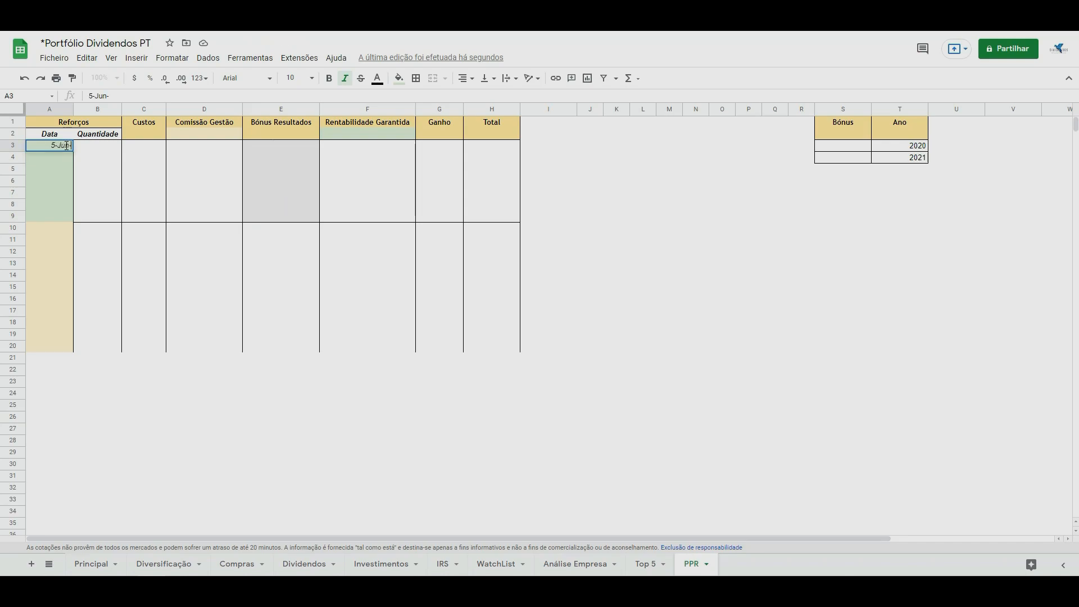
text(2021)
key(Return)
text(7-)
click(67, 147)
click(68, 160)
click(113, 98)
text(Ju)
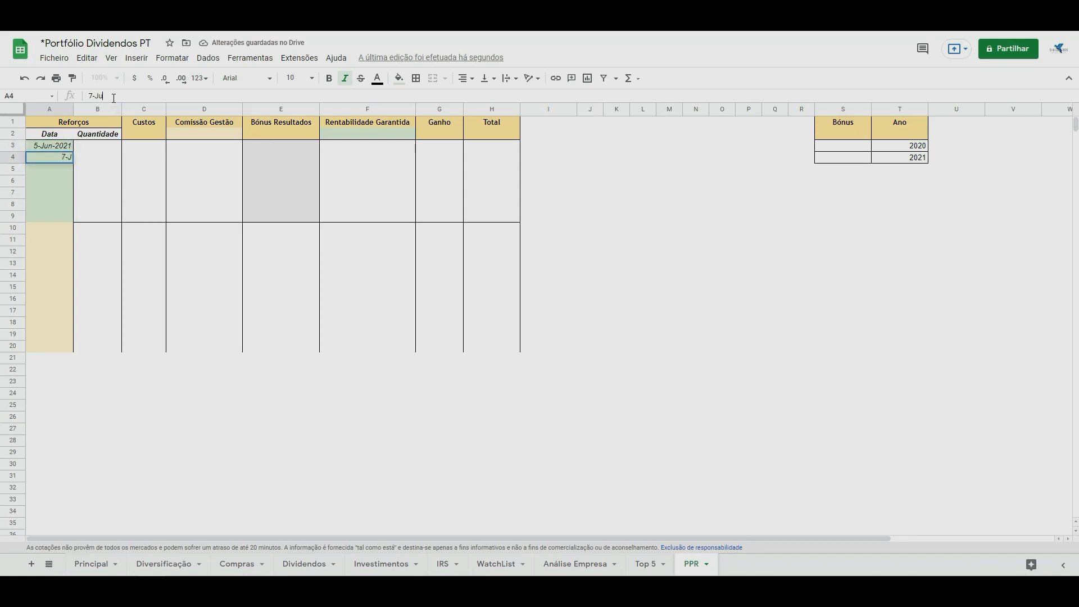
text(l-2021)
key(Return)
Extend the date series from A3:A4 down through A9.
double_click(67, 160)
drag(67, 146, 72, 219)
click(62, 199)
Change the dates in A6:A9 to 6-Sep-2021, 7-Oct-2021, 9-Nov-2021 and 2-Dec-2021.
double_click(49, 181)
click(25, 237)
double_click(54, 192)
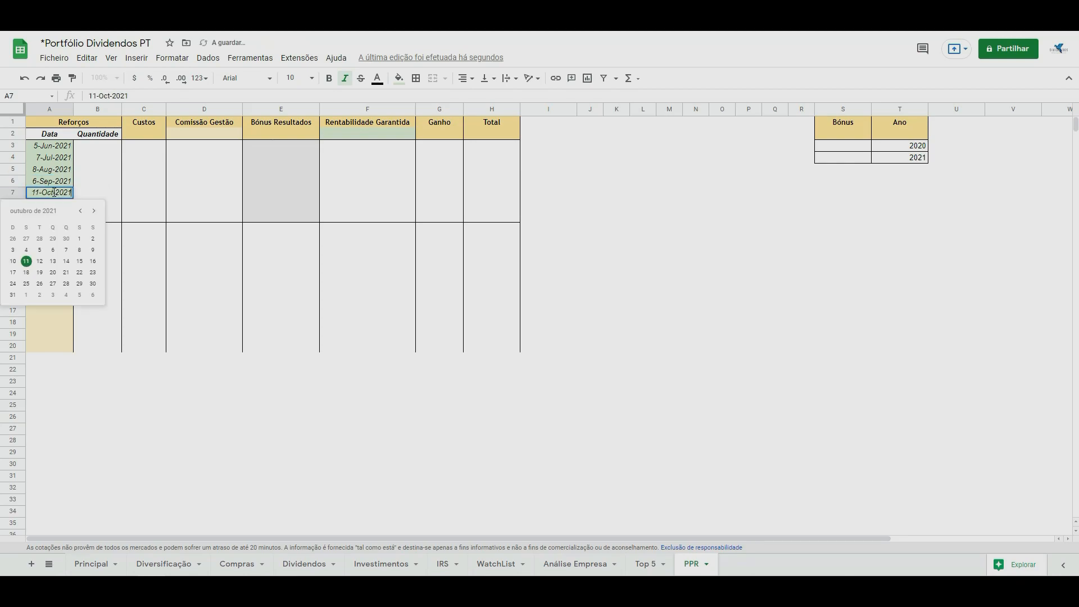
click(66, 250)
double_click(50, 204)
click(39, 262)
double_click(50, 218)
click(66, 262)
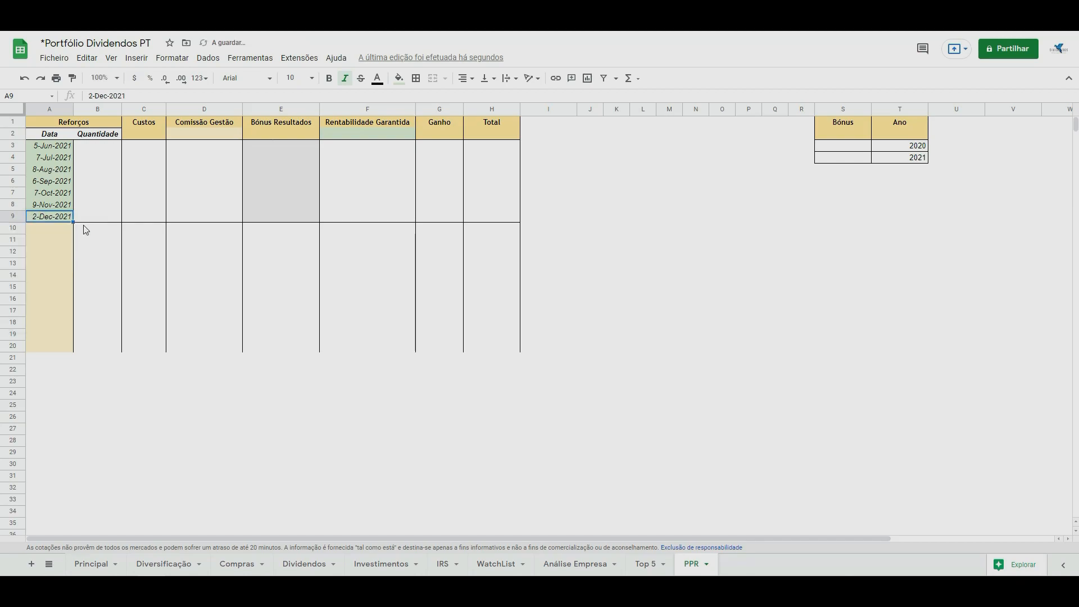
Fill the Quantidade column, B3:B9, with contributions of 200, 200, 250, 180, 220, 150 and 200.
click(90, 215)
click(98, 146)
text(200)
key(Return)
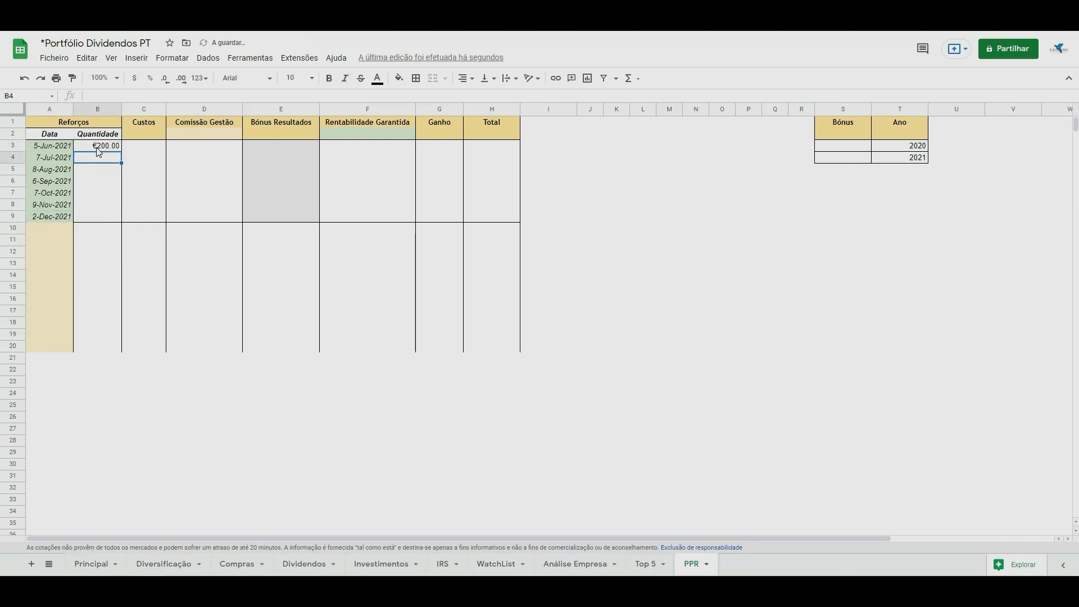
text(200)
key(Return)
text(250)
key(Return)
text(180)
key(Return)
text(220)
key(Return)
text(150)
key(Return)
text(200)
key(Return)
Enter a cost of 5 for the first contribution in the Custos column, cell C3.
click(140, 147)
text(5)
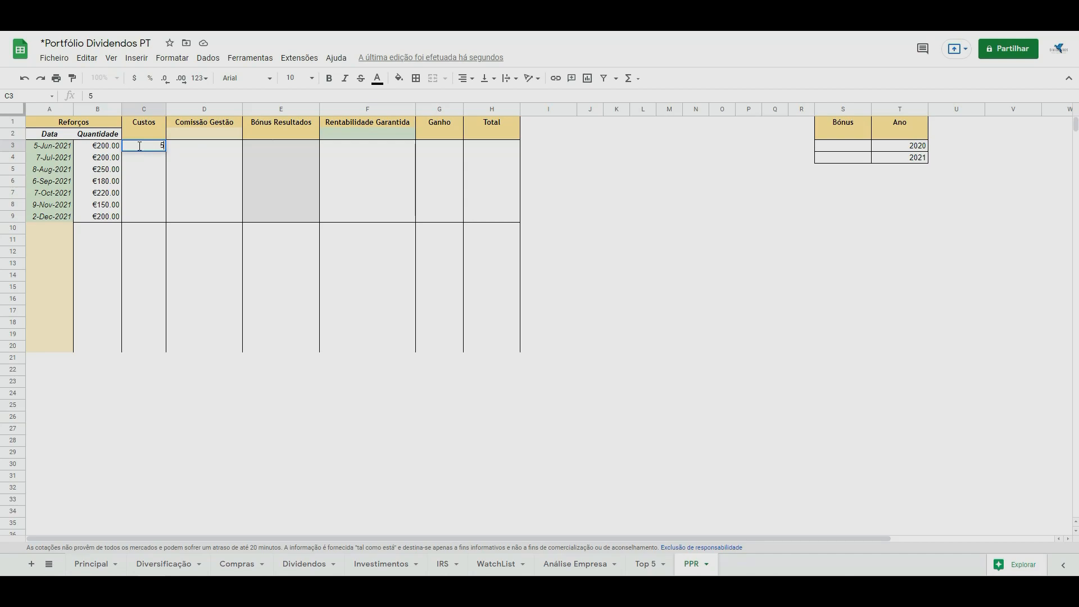
key(Return)
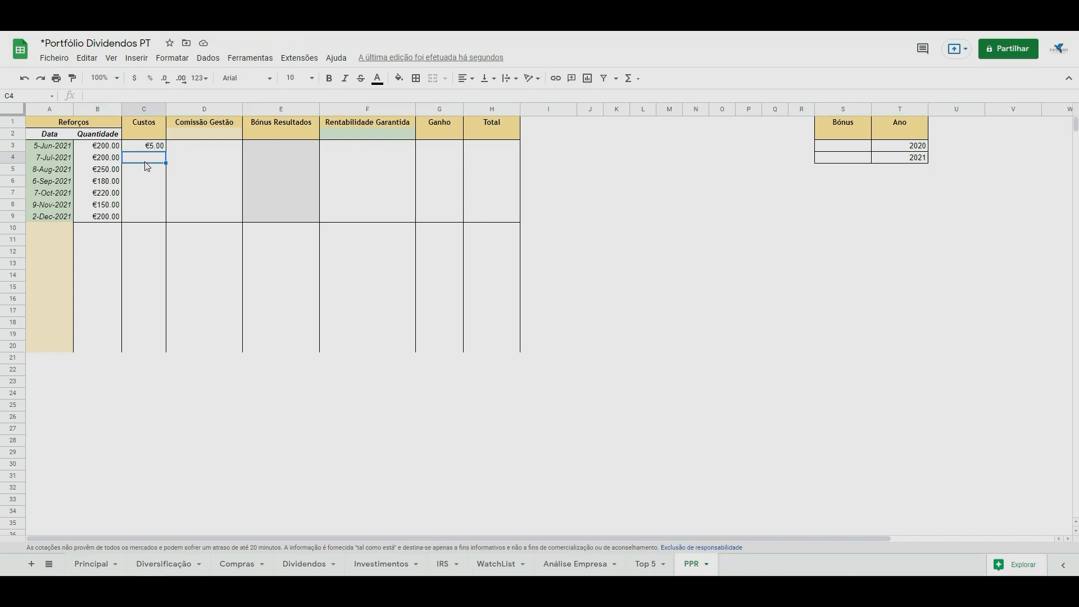
Try the percentage-based formula =B4*(1-0.5%) in C4, fill it through C9, and clear those cells.
text(=)
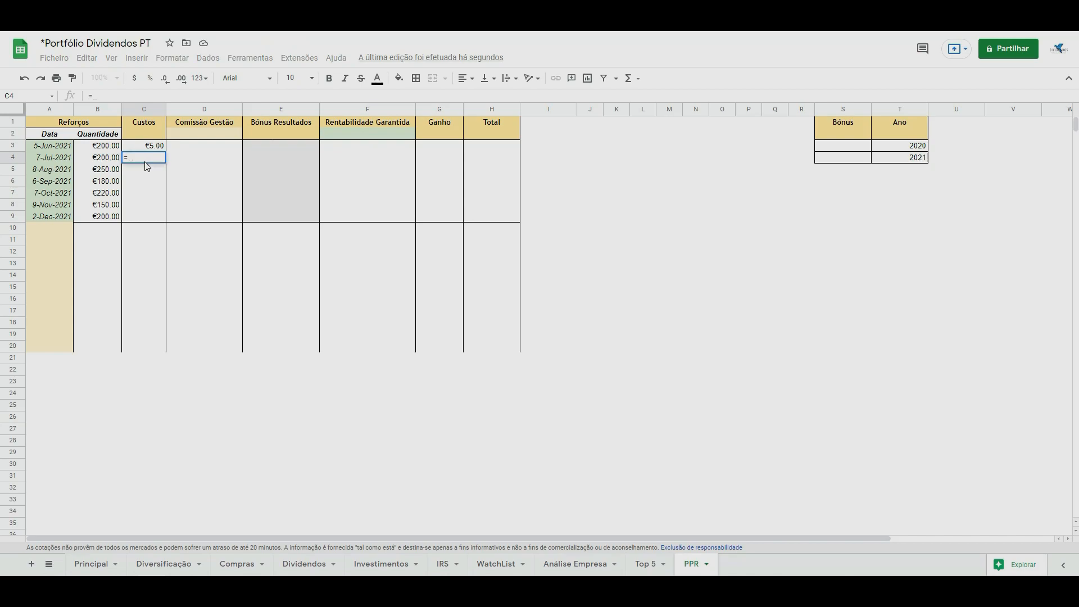
click(114, 162)
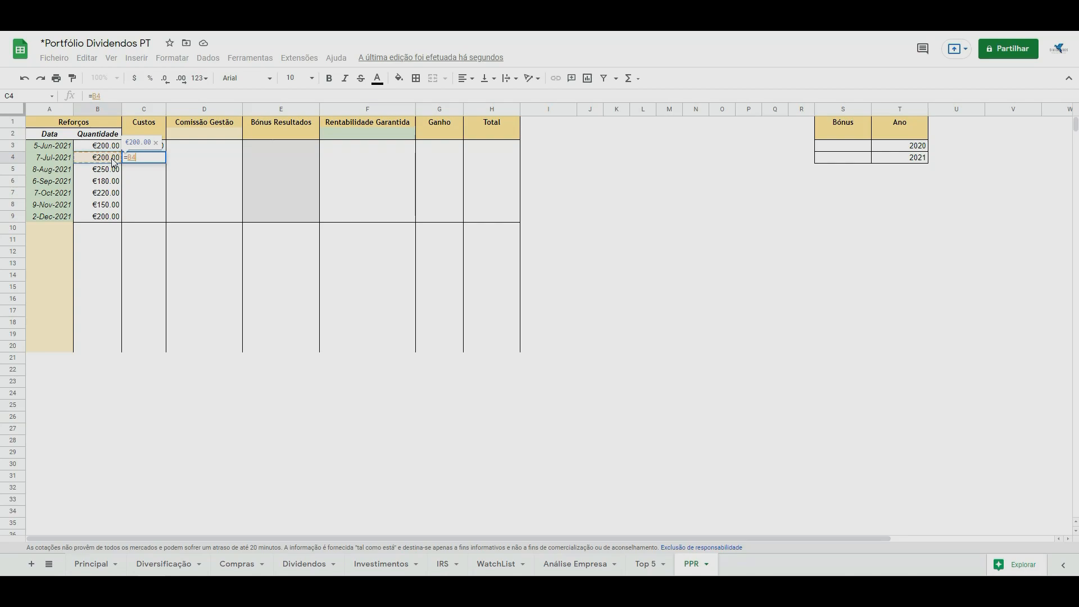
text(*(1-)
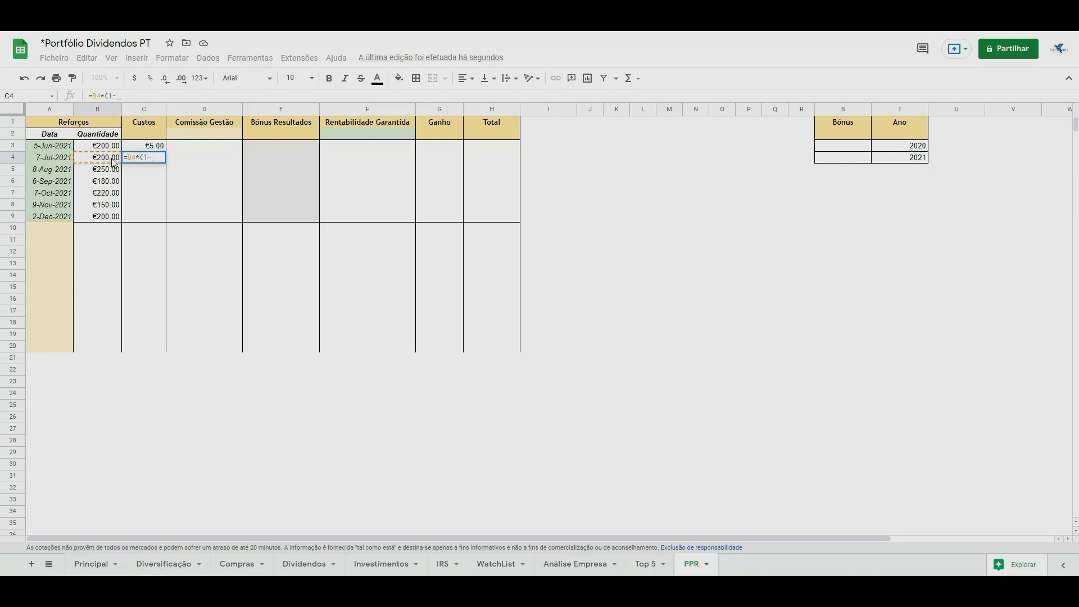
text(C3))
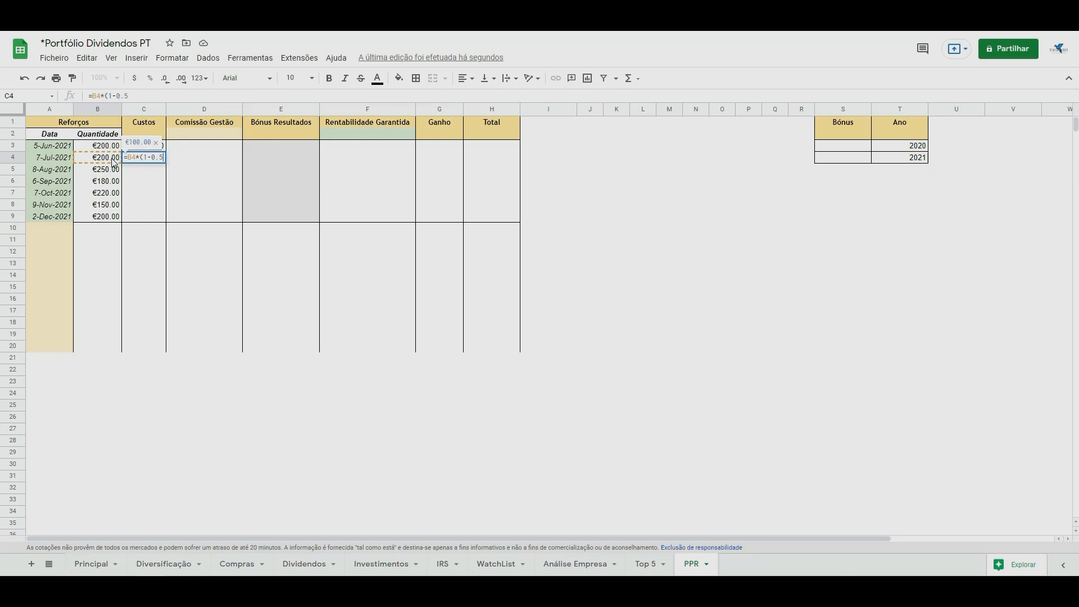
key(Return)
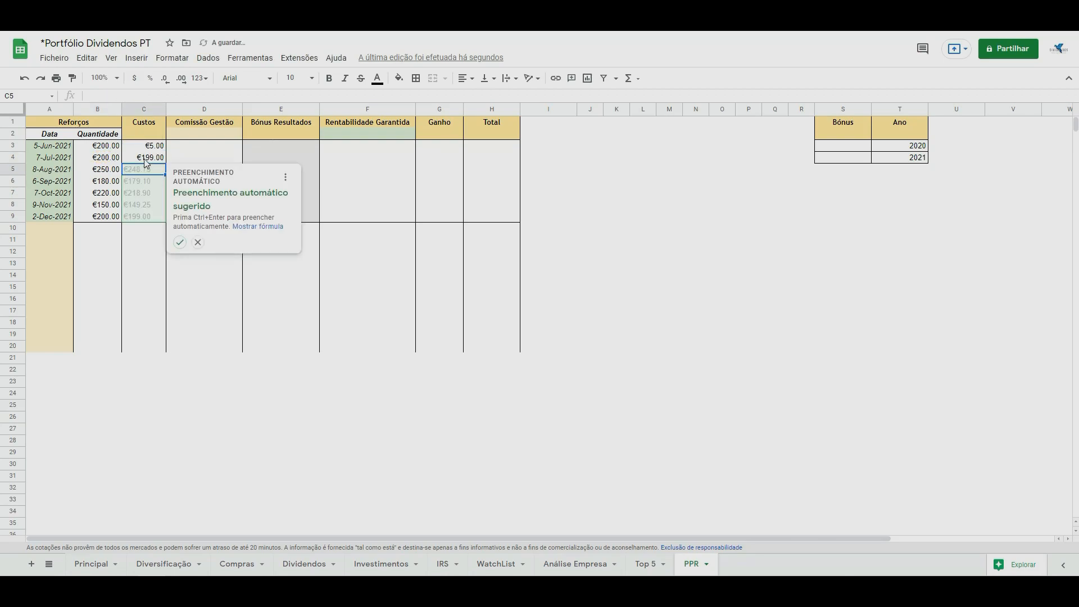
click(195, 245)
click(159, 162)
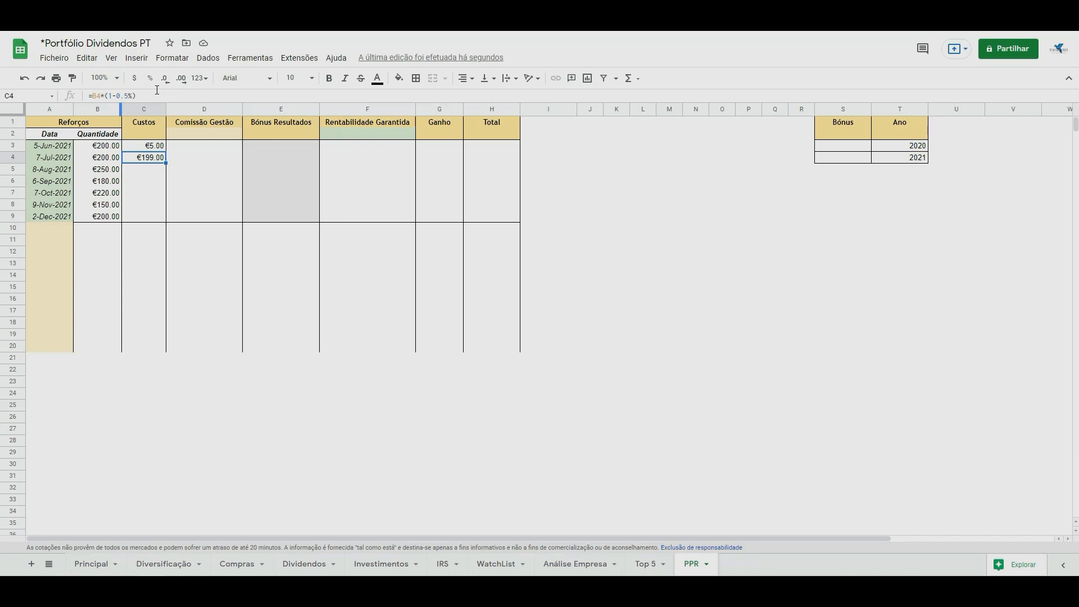
drag(166, 163, 161, 220)
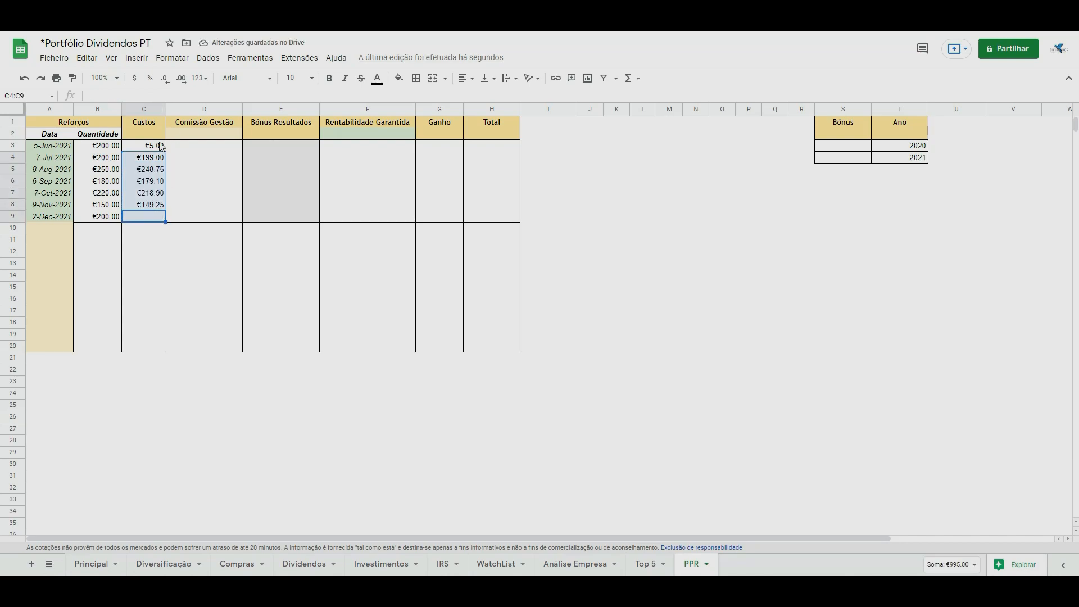
click(204, 512)
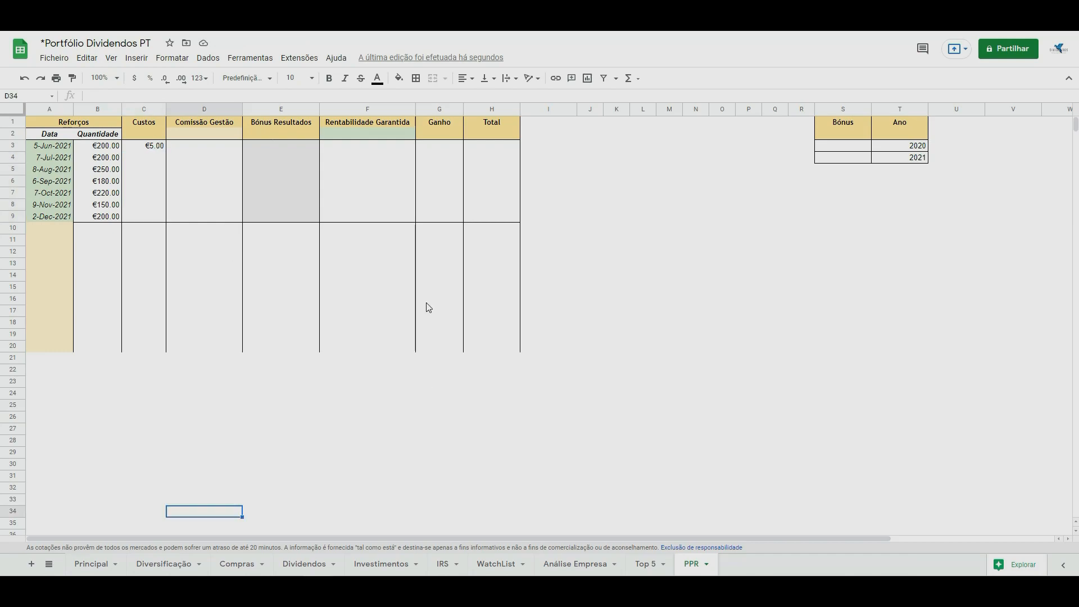
Set the Rentabilidade Garantida rate in F2 to 1.5%.
click(371, 136)
text(1.5%)
key(Return)
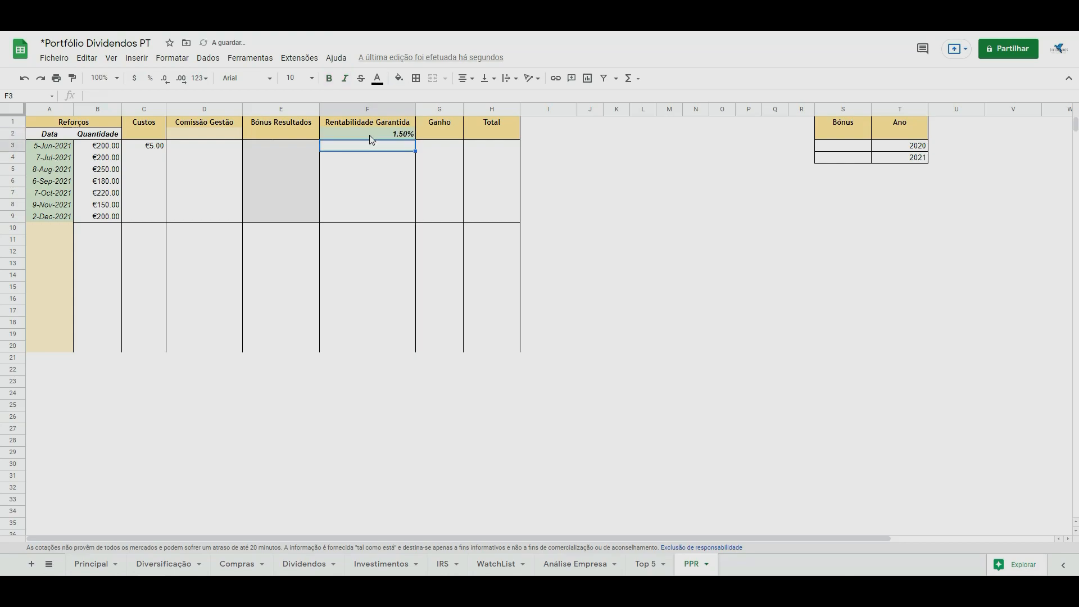
Calculate the equivalent daily rate in F3 with the formula =(1+F2)^(1/366)-1.
text(=)
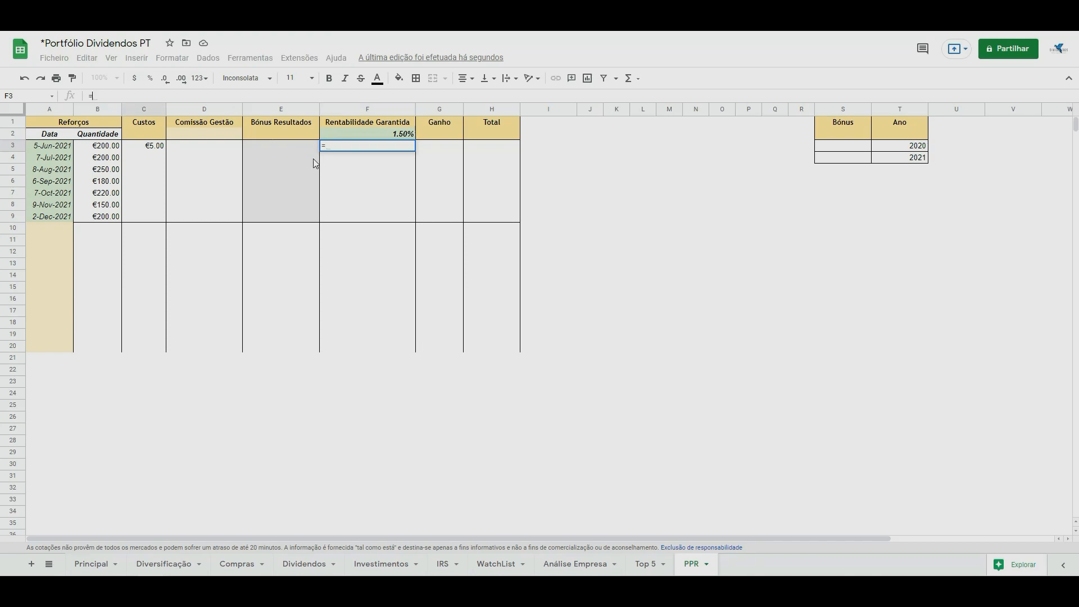
text((1+)
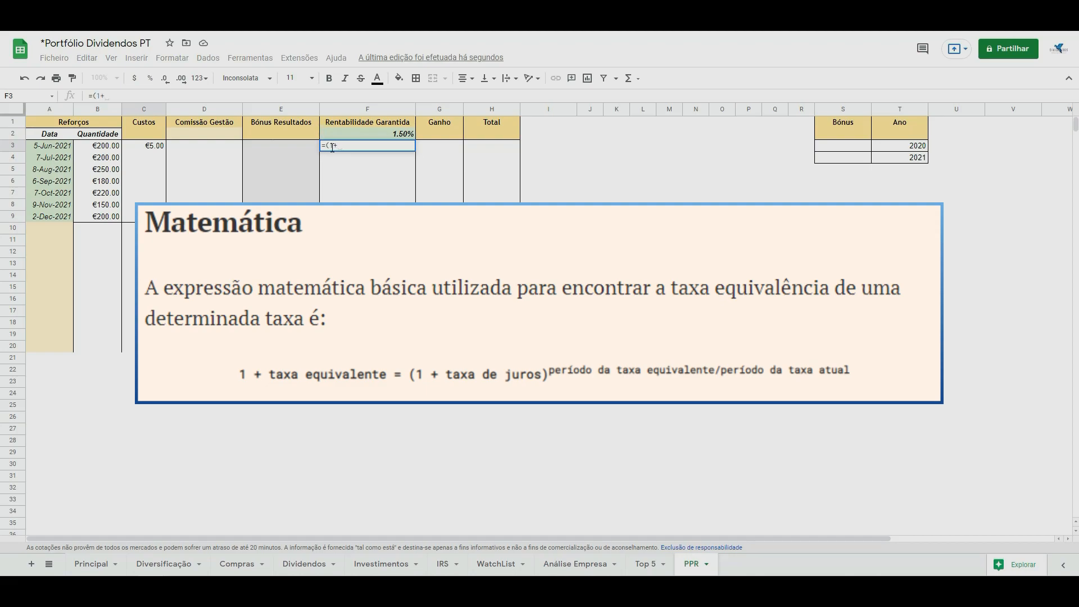
click(357, 133)
text())
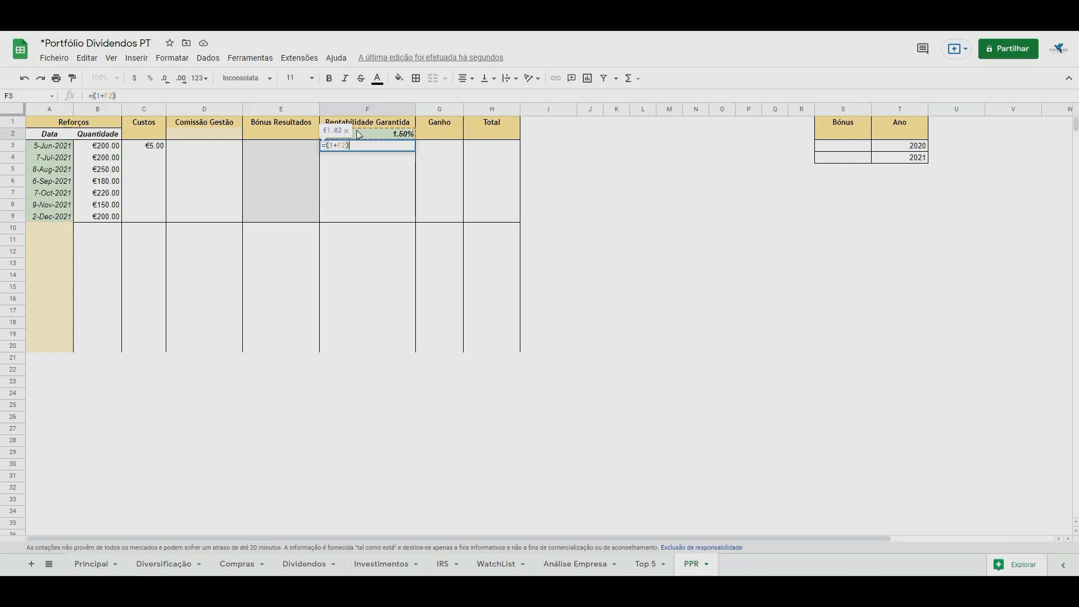
text(^(1/366))
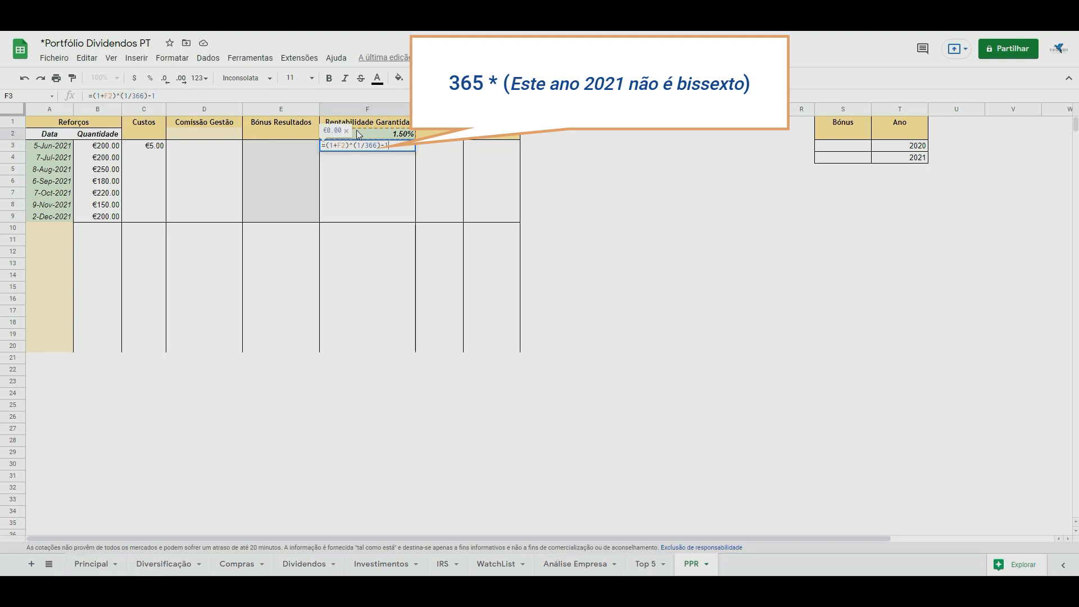
text(-1)
key(Return)
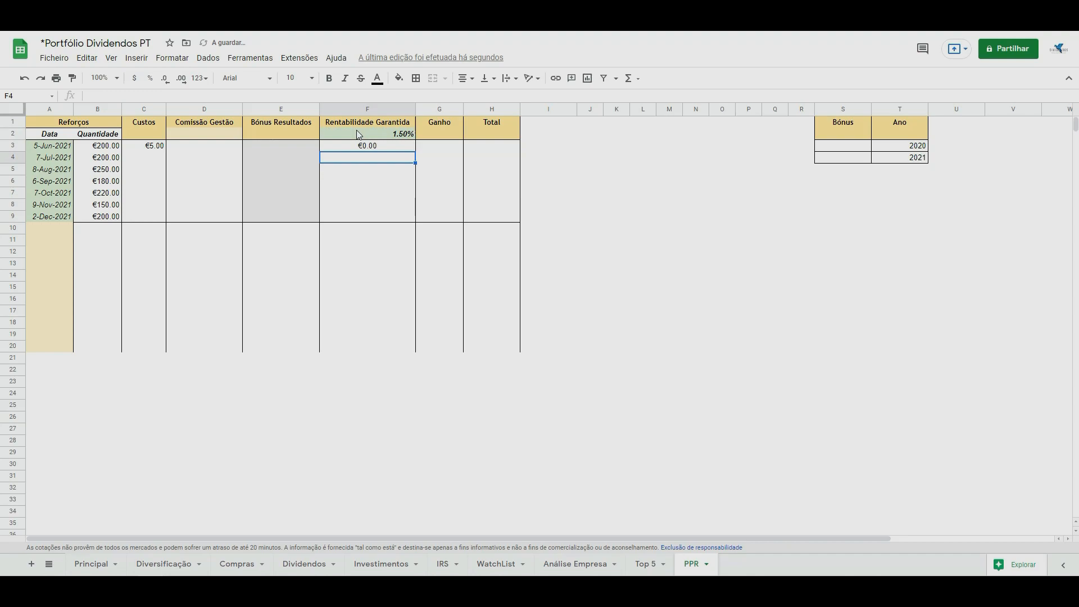
Format the daily rate in F3 as a percentage with five decimal places.
click(361, 147)
click(150, 79)
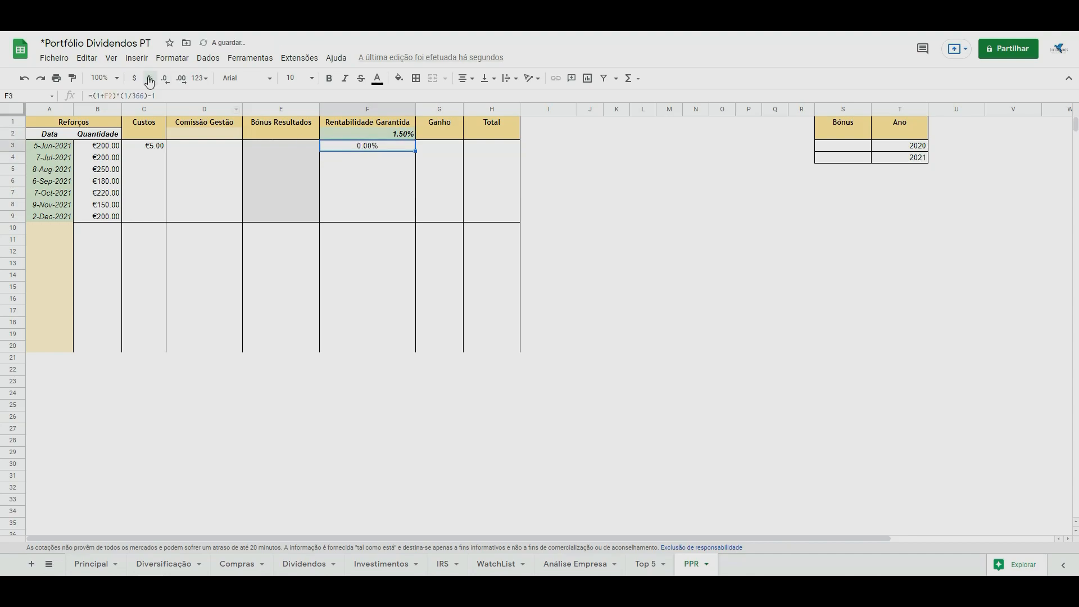
click(181, 79)
click(181, 78)
click(180, 79)
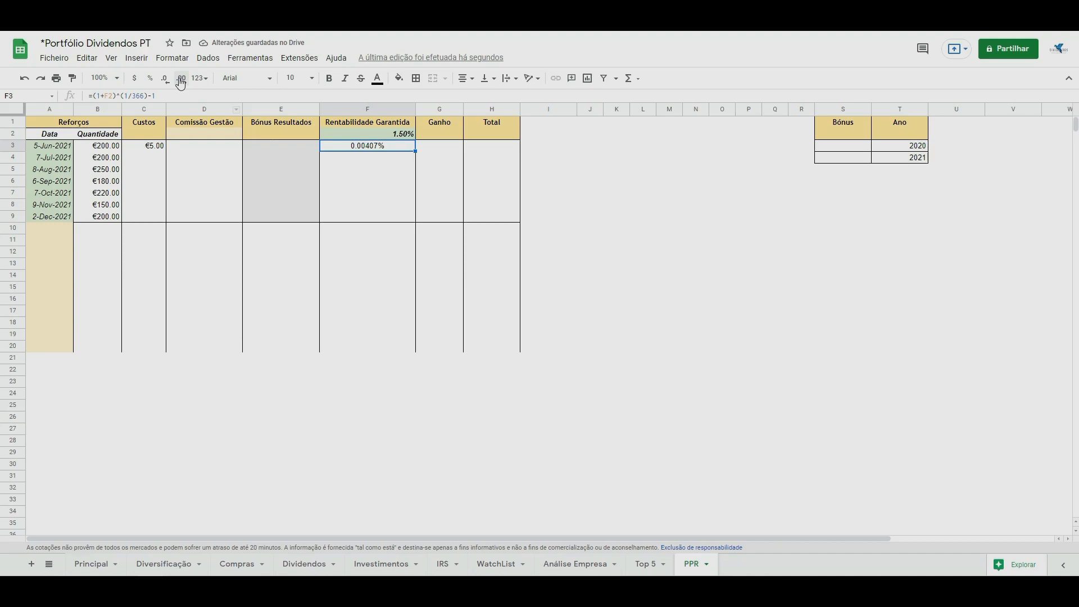
Wrap F3's daily rate in parentheses and multiply it by the absolute number of days between A3 and the date 2021,6,30.
click(95, 97)
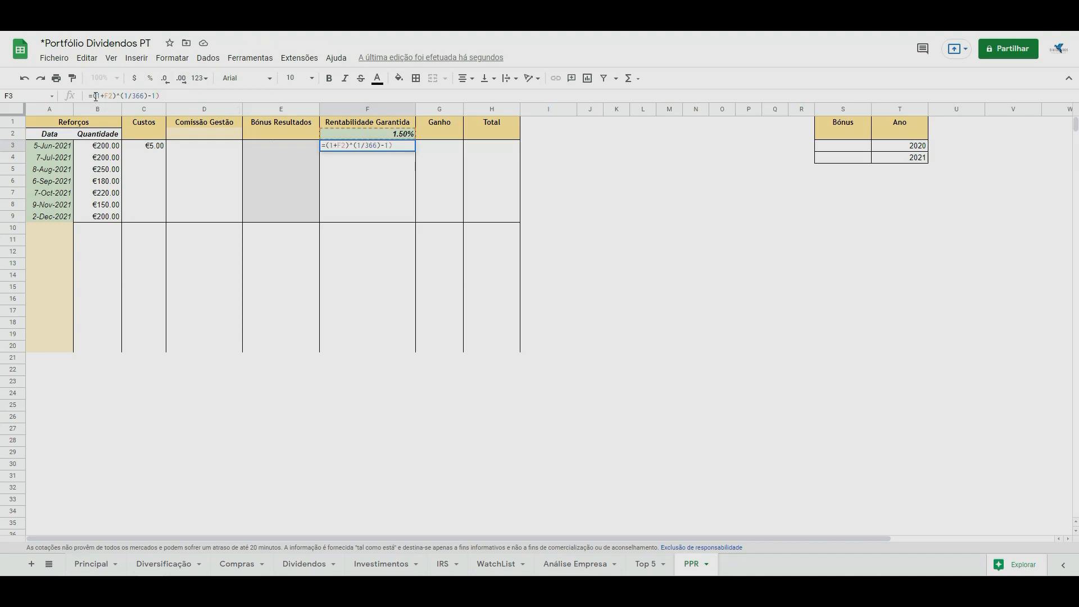
text((1/366)-1)*abs()
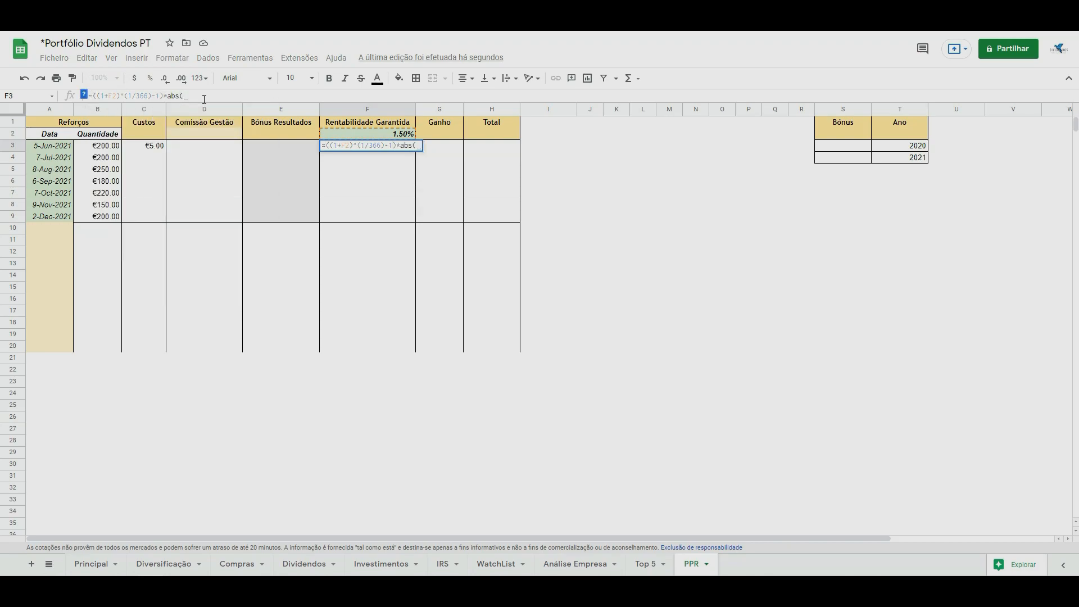
text(day)
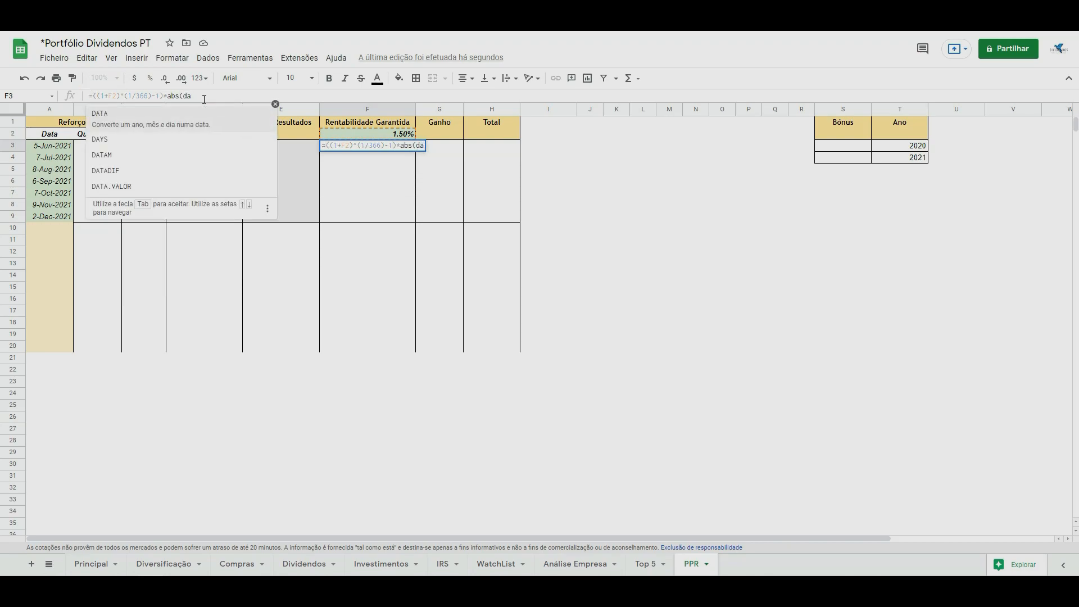
key(Tab)
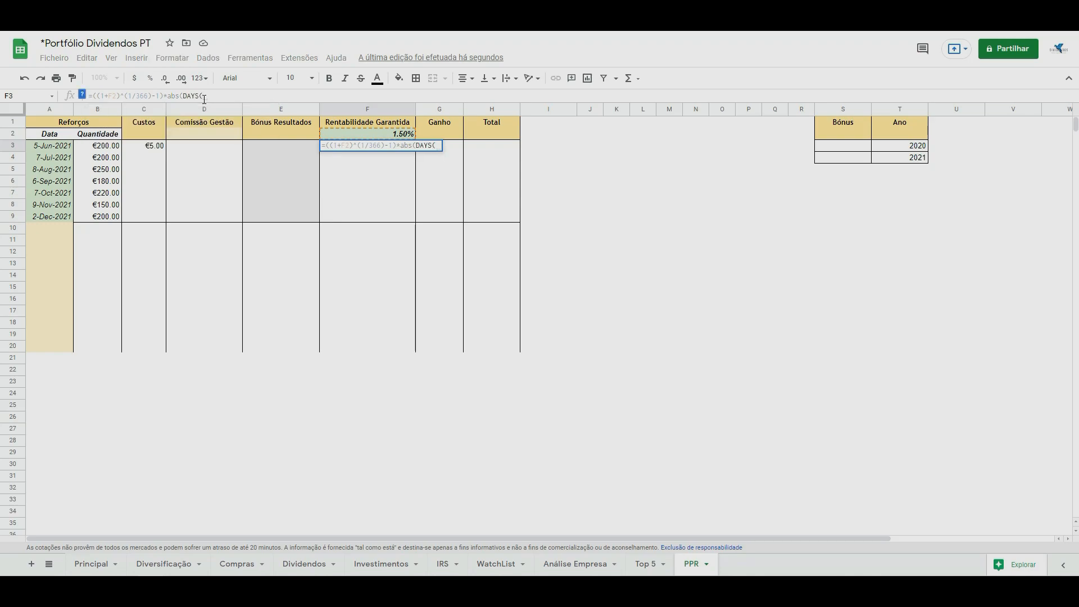
click(56, 150)
text(,DATE(2021,6,30)*)
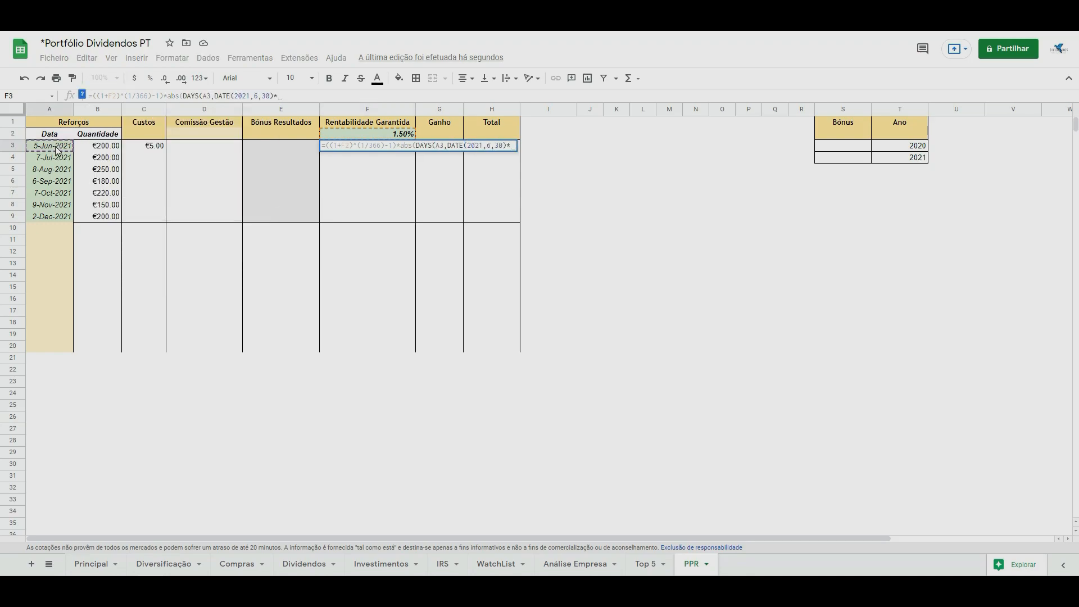
Complete F3's formula by multiplying by (B3-C3) and making the rate reference absolute as $F$2.
click(92, 148)
text(-)
click(143, 147)
click(280, 96)
text((1+F2))
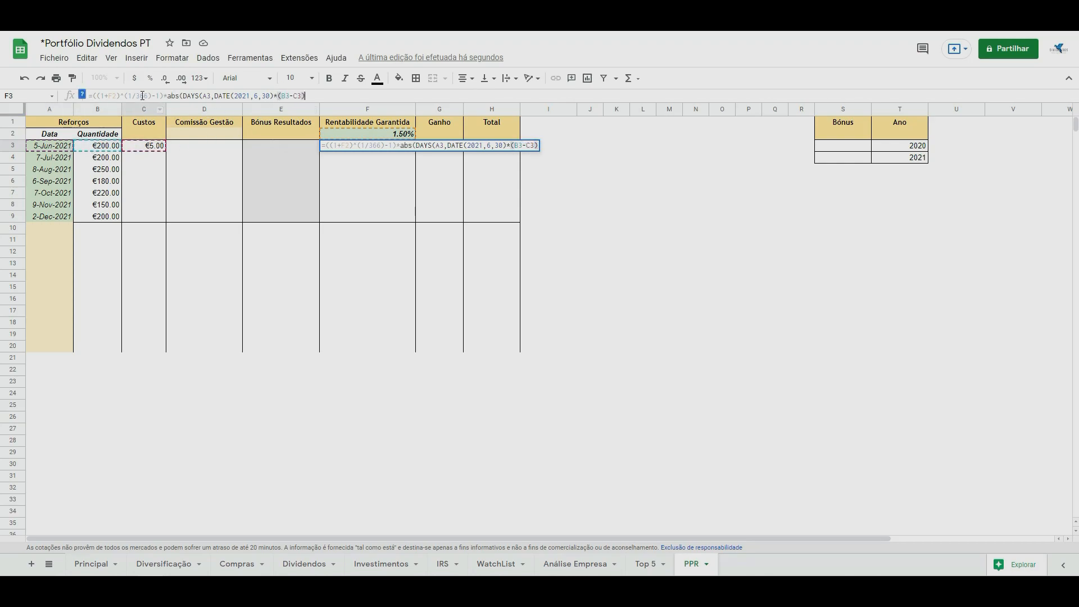
key(Return)
Set the Comissão Gestão rate in D2 to 1.2% and reuse F3's return formula in D3.
click(211, 136)
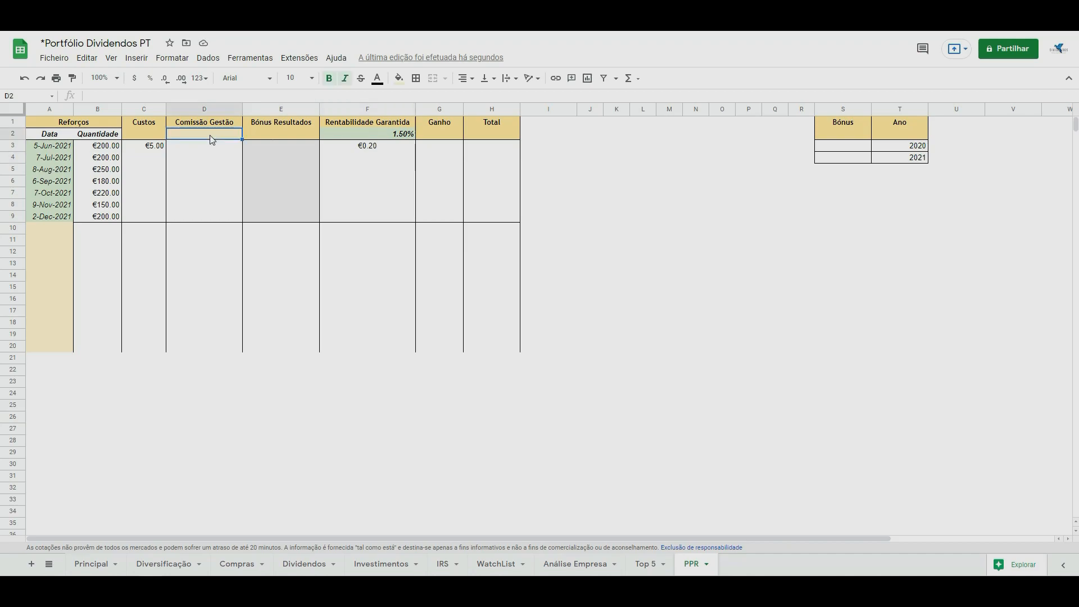
text(1.2)
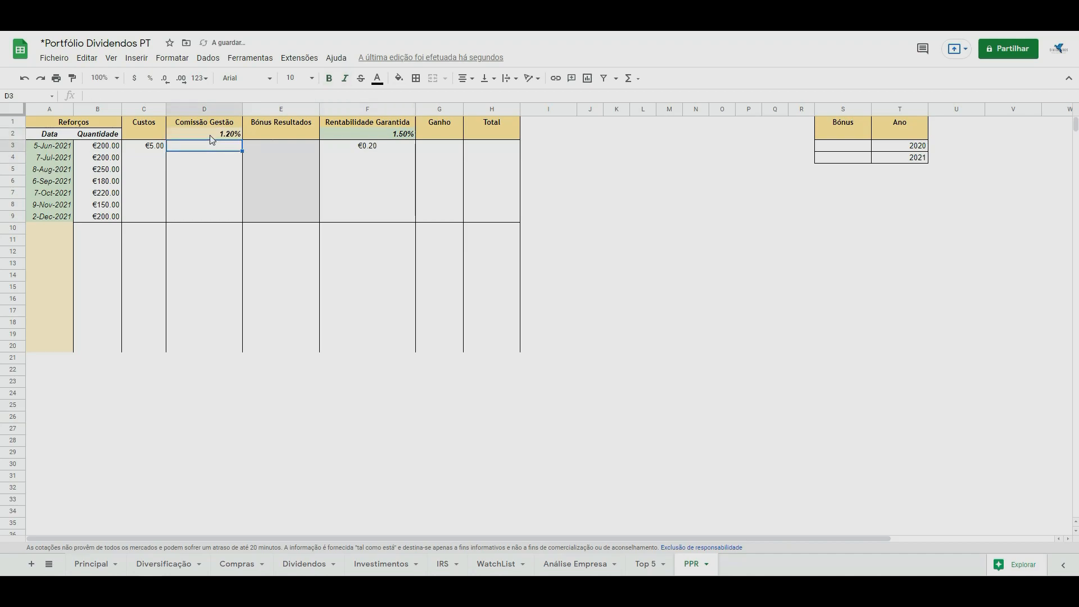
click(349, 148)
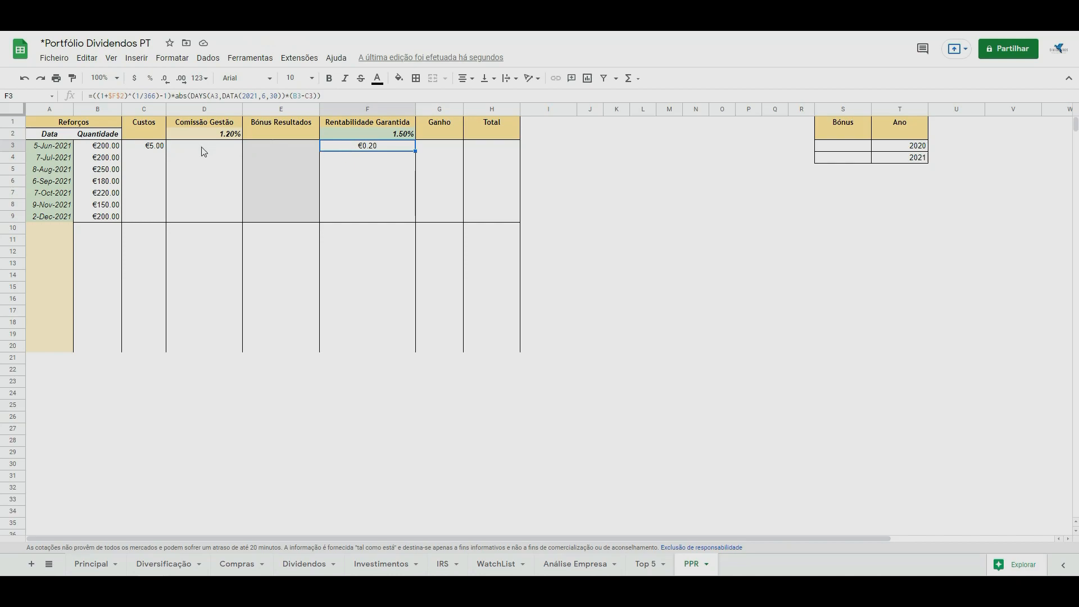
drag(96, 96, 149, 94)
drag(320, 96, 93, 97)
key(ctrl+c)
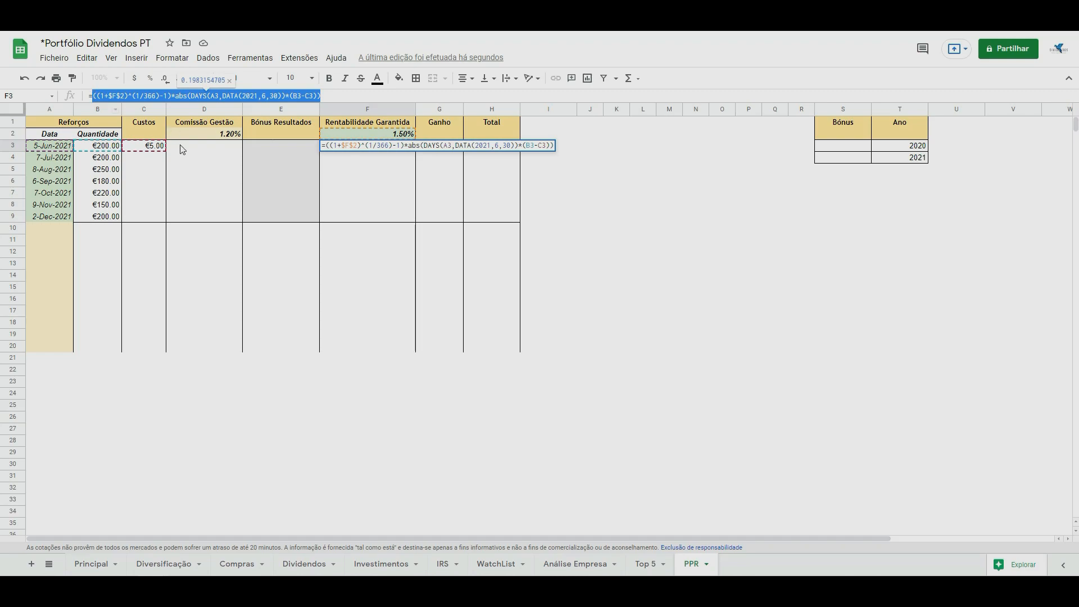
key(Escape)
click(193, 151)
key(ctrl+v)
click(90, 97)
text(=)
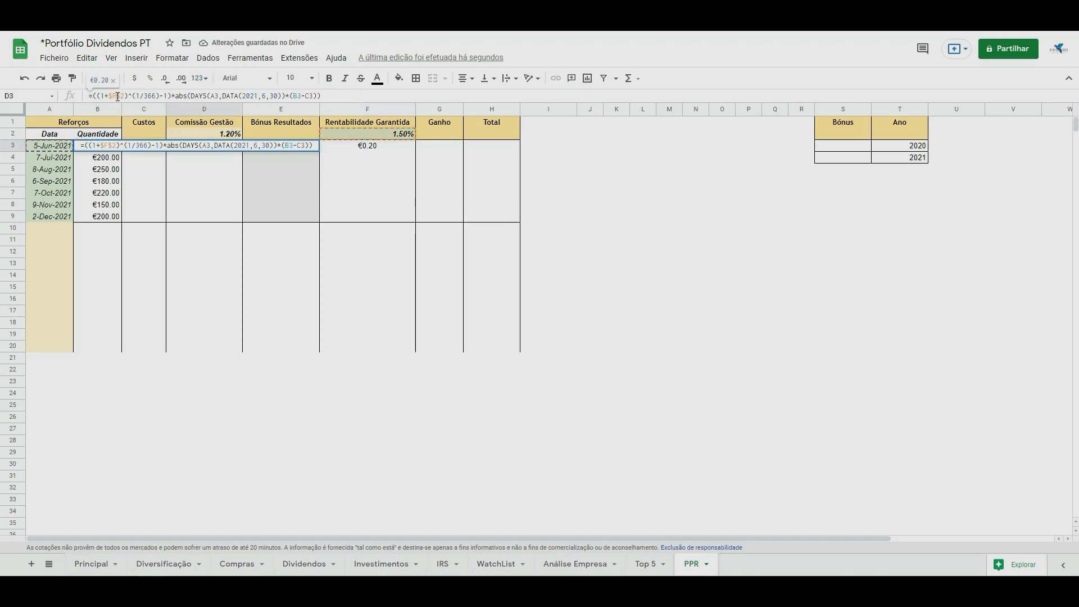
Adapt D3's fee formula to use the $D$2 rate and add F3 to its base amount as (B3-C3+F3).
click(117, 96)
key(BackSpace)
text(D)
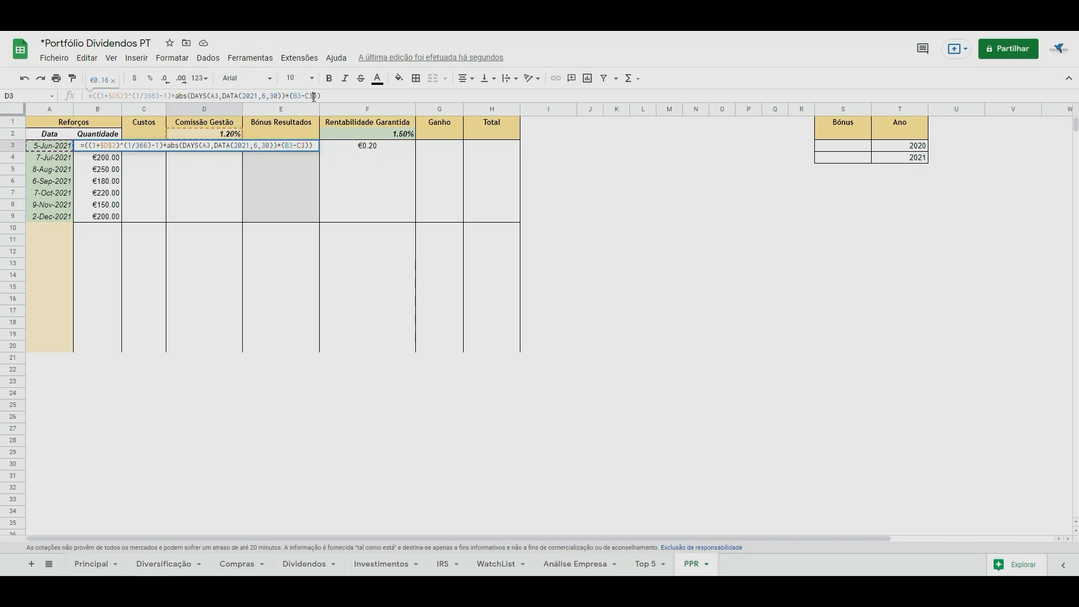
text(+)
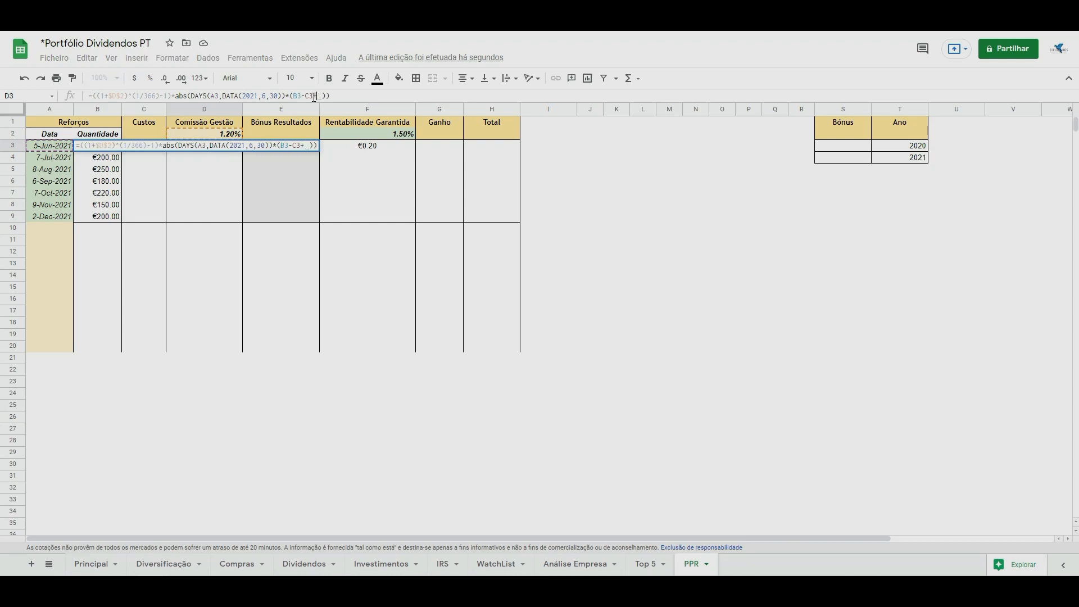
click(364, 145)
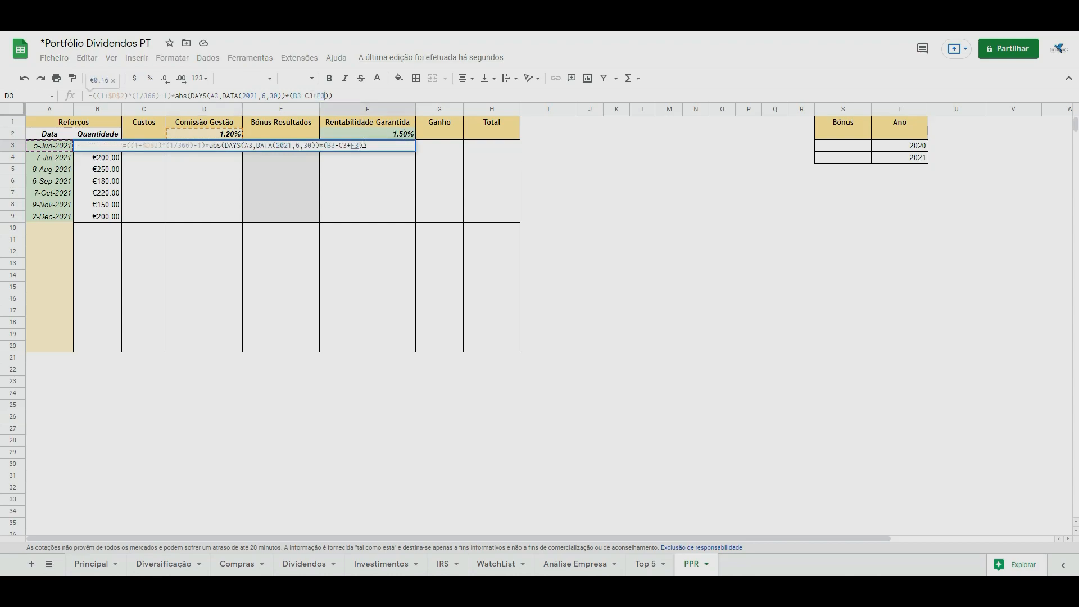
key(Return)
Calculate the Ganho in G3 as F3-D3.
click(444, 148)
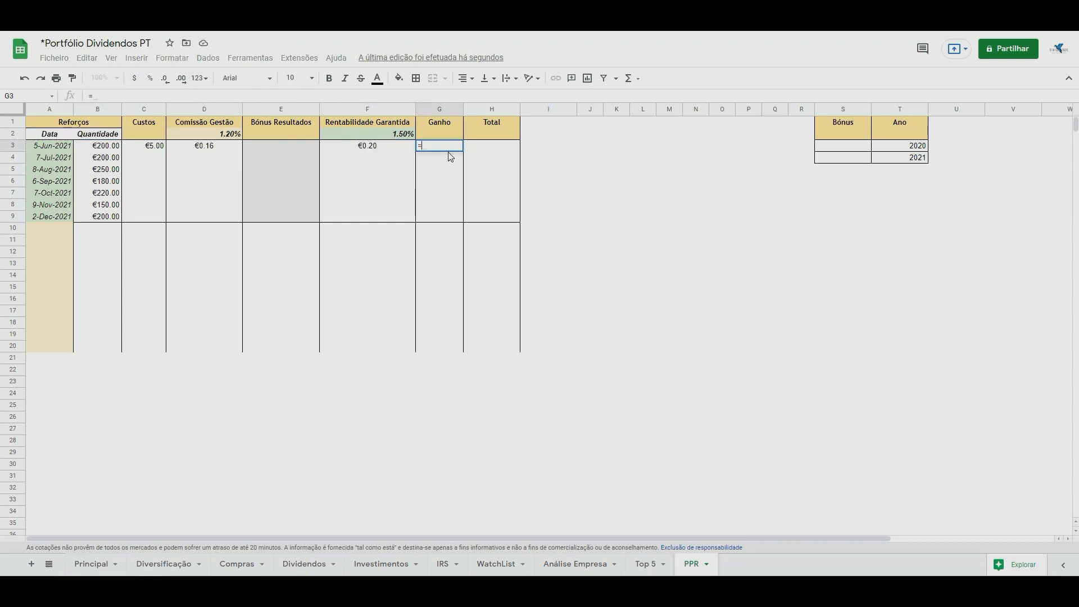
text(=)
click(382, 155)
text(-)
click(223, 147)
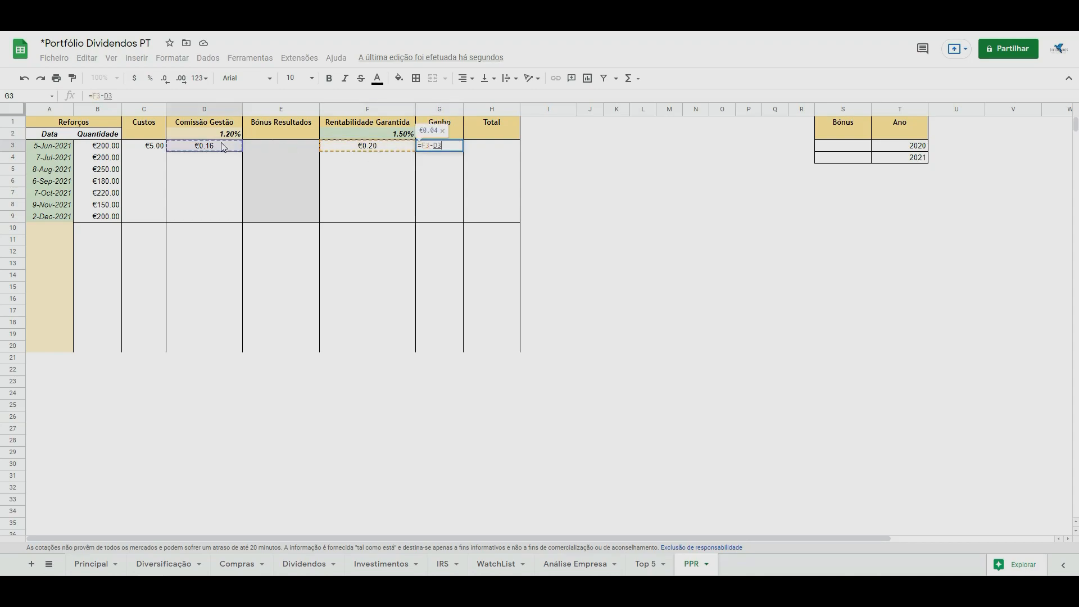
key(Return)
Calculate the Total in H3 as B3-C3+G3 and reject the autofill suggestion for the rows below.
key(Up)
key(Right)
text(=)
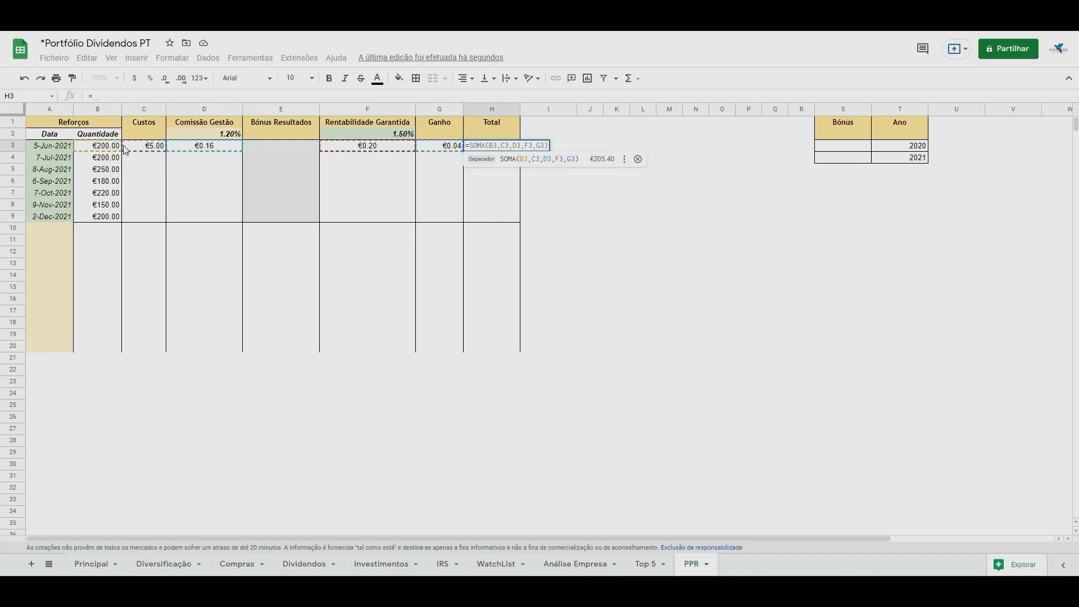
click(115, 148)
text(-)
click(161, 148)
text(+)
click(452, 148)
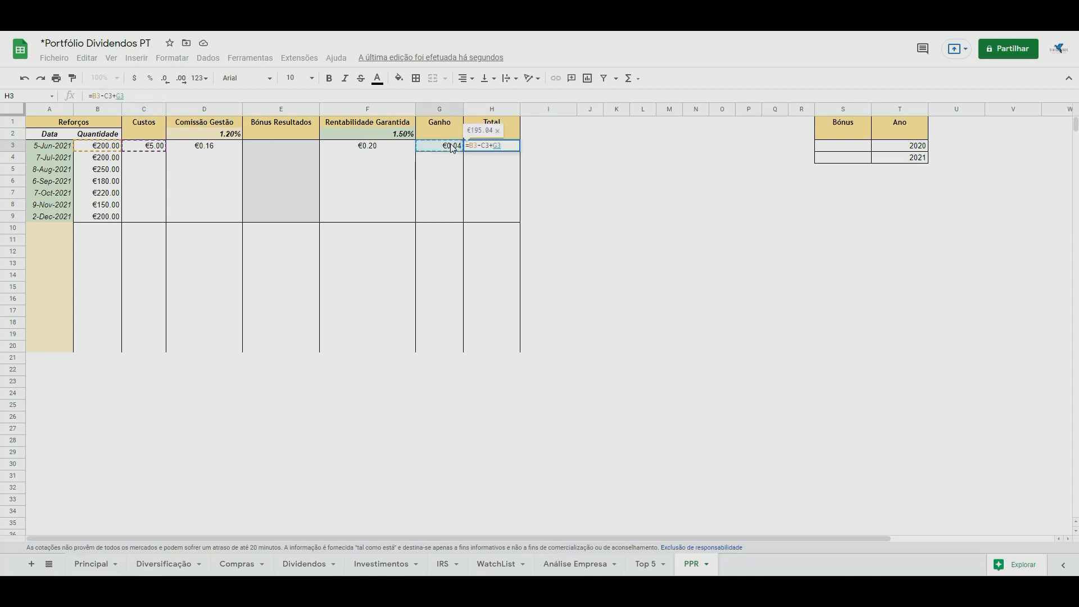
key(Return)
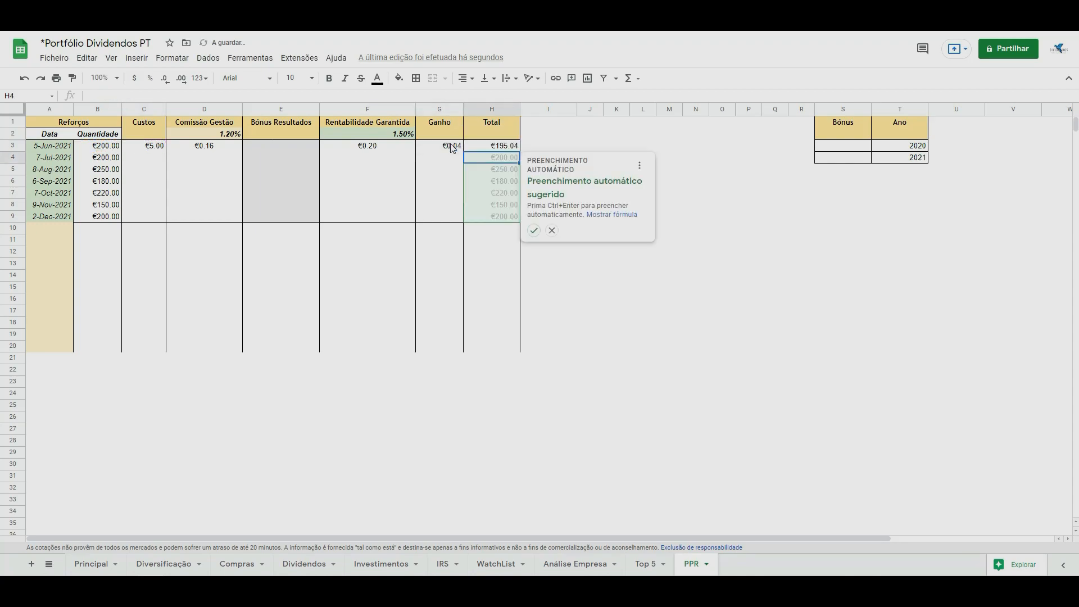
click(552, 231)
Fill F3's return formula down to F4 and change its date to 2021,7,31.
click(407, 147)
drag(415, 152, 412, 159)
click(399, 159)
click(317, 97)
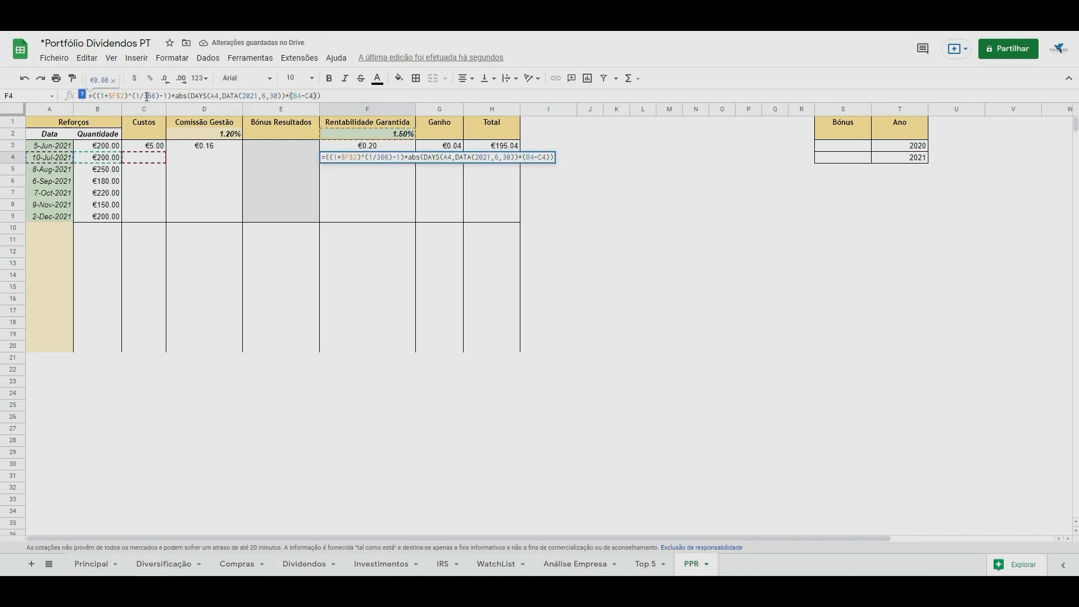
double_click(262, 97)
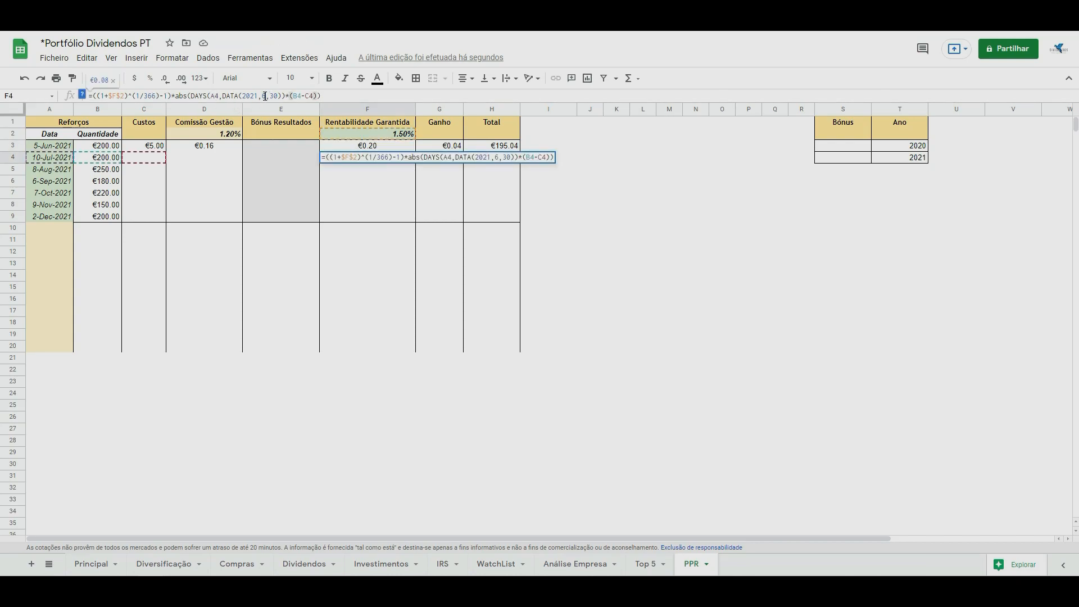
text(7)
double_click(276, 96)
text(31)
Append a plus sign to F4's formula followed by a copy of its rate and day-count part.
click(325, 95)
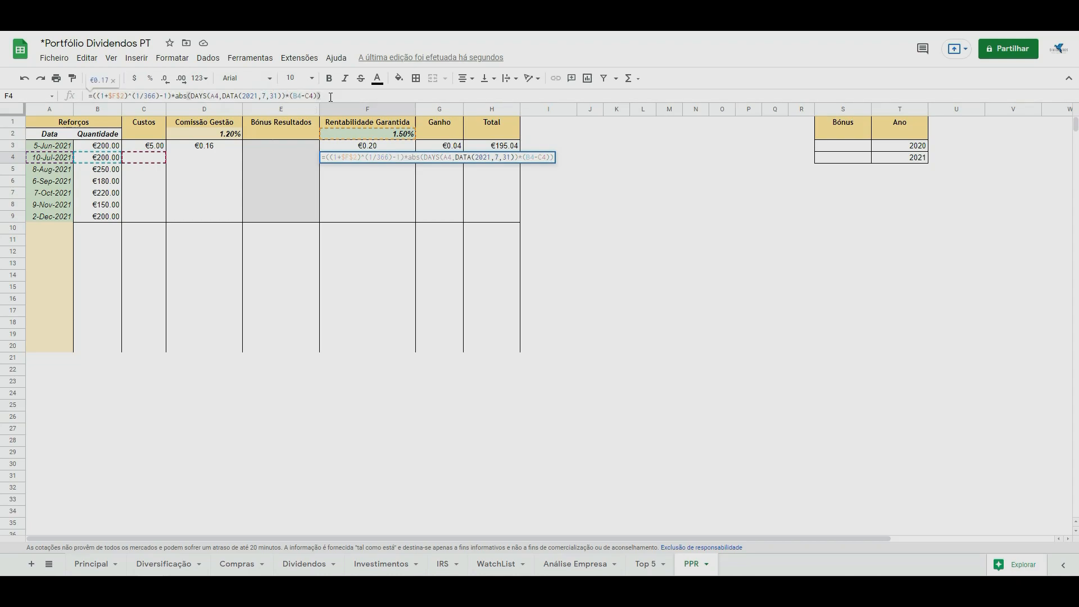
text(+)
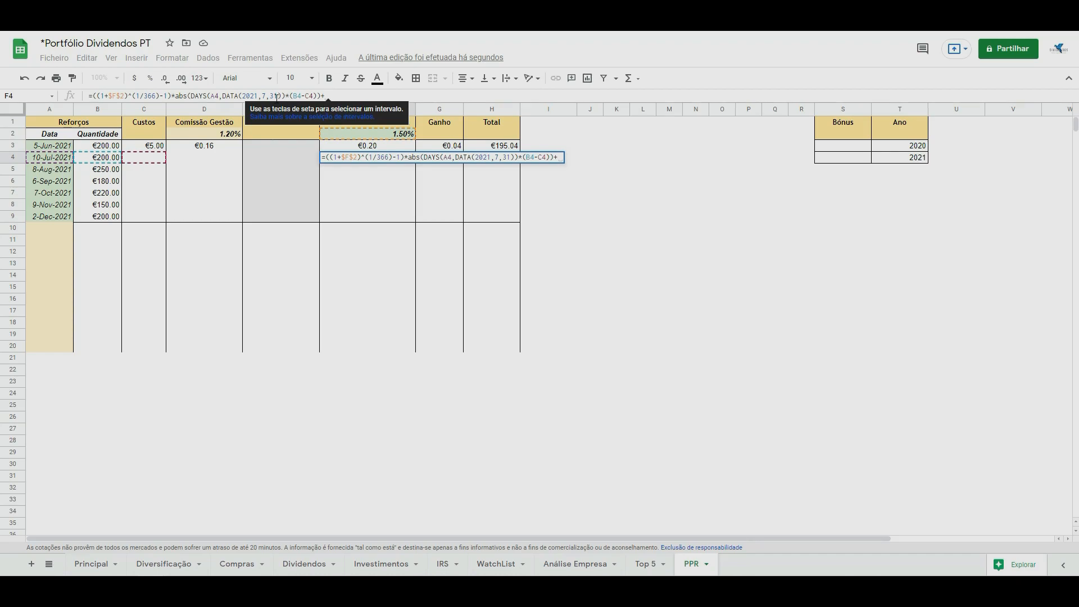
drag(285, 96, 98, 97)
key(ctrl+c)
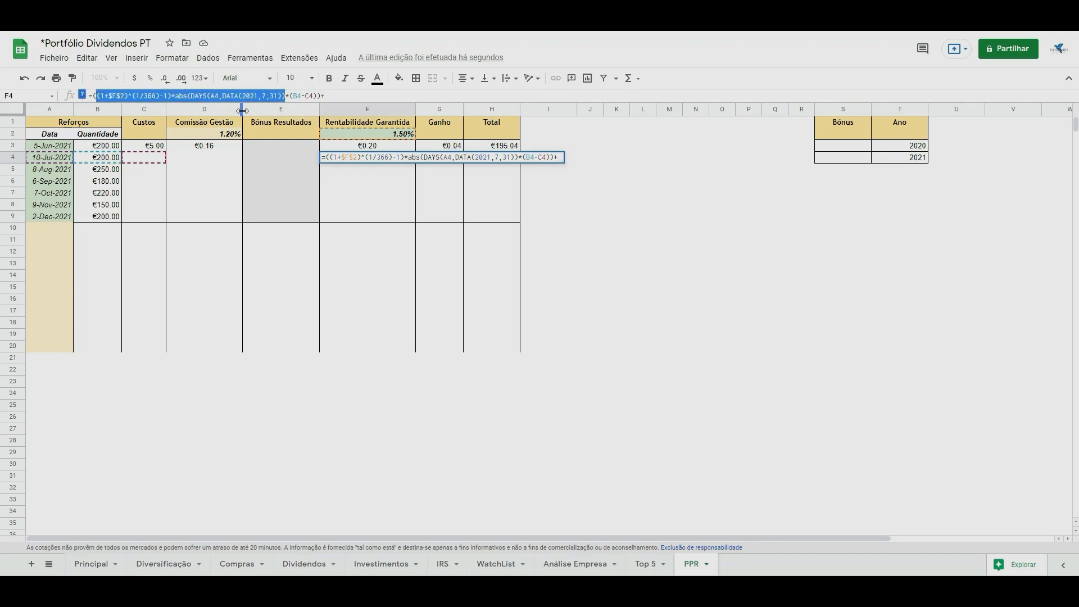
click(337, 96)
key(ctrl+v)
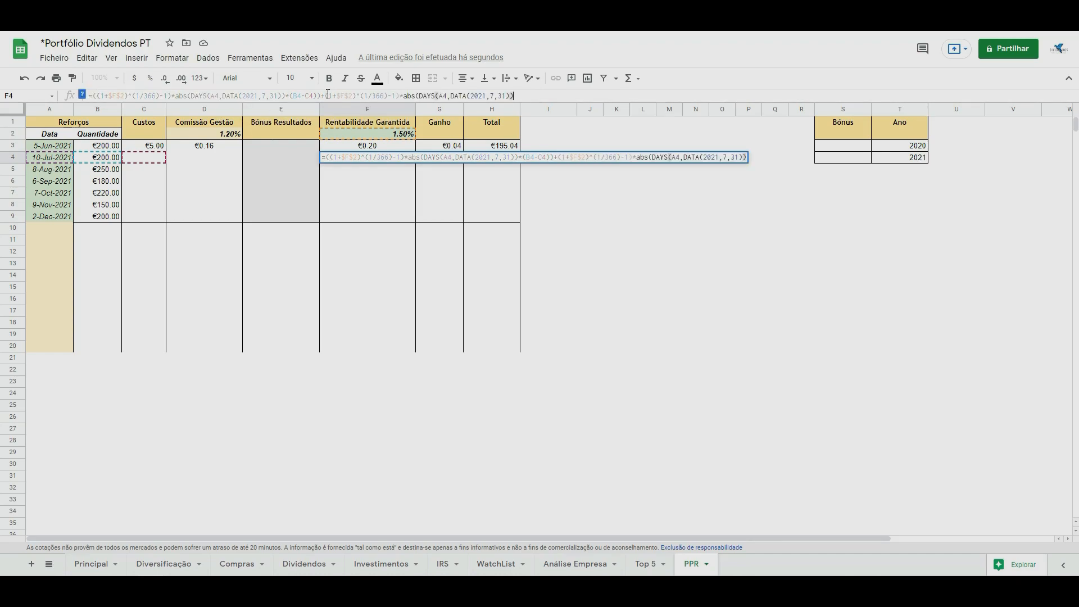
Make F4's second term count the days between DATA(2021,7,1) and A4, multiplied by H3, and extend the first term's base to (B4-C4+H3).
click(494, 96)
click(450, 96)
key(BackSpace)
key(BackSpace)
key(BackSpace)
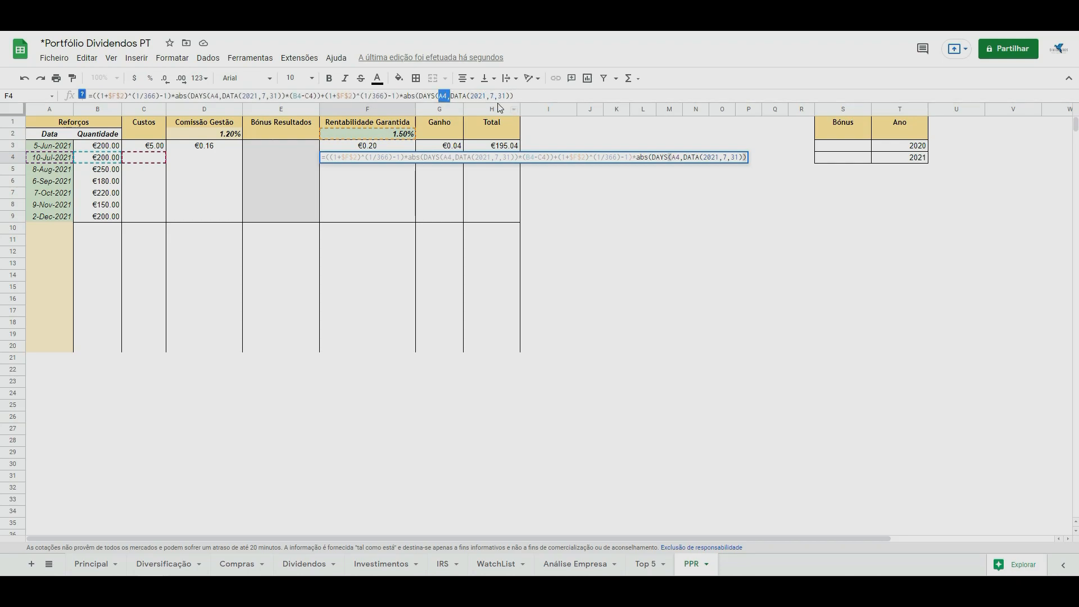
click(491, 96)
key(BackSpace)
click(494, 96)
text(,)
click(58, 159)
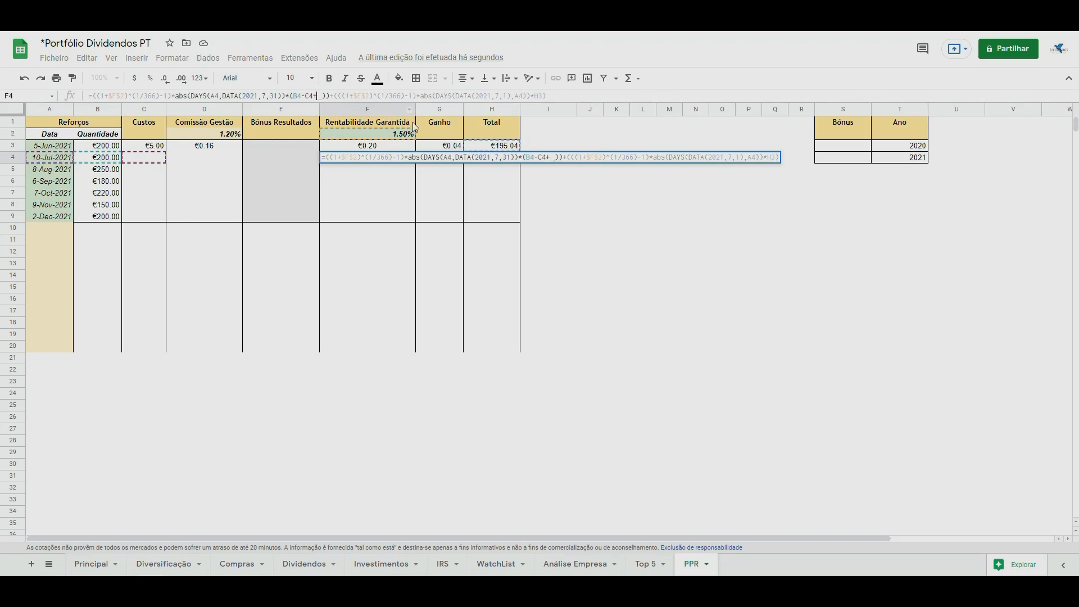
click(494, 148)
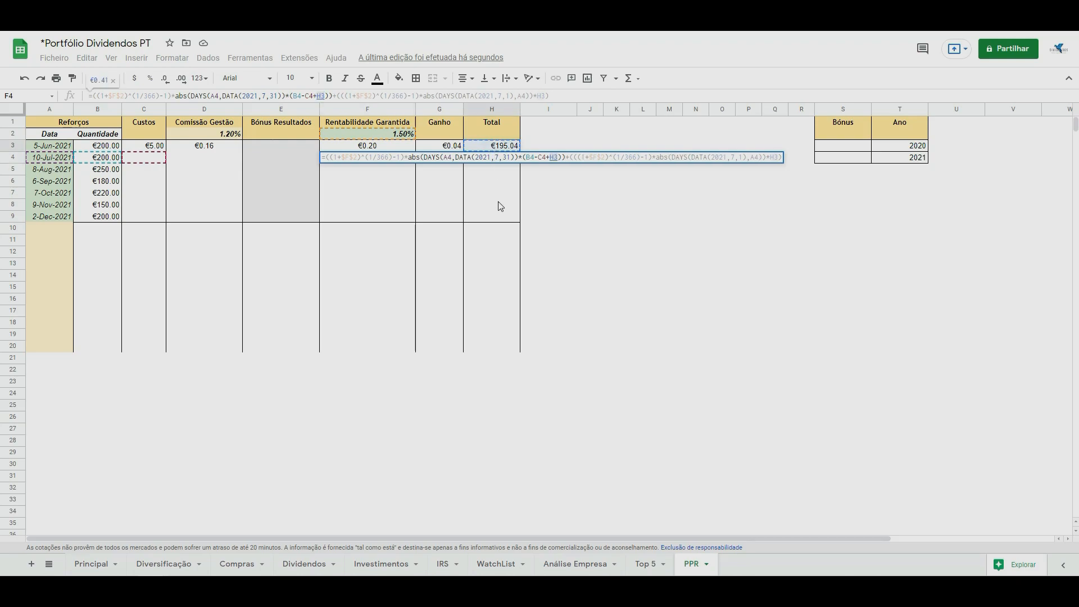
key(Return)
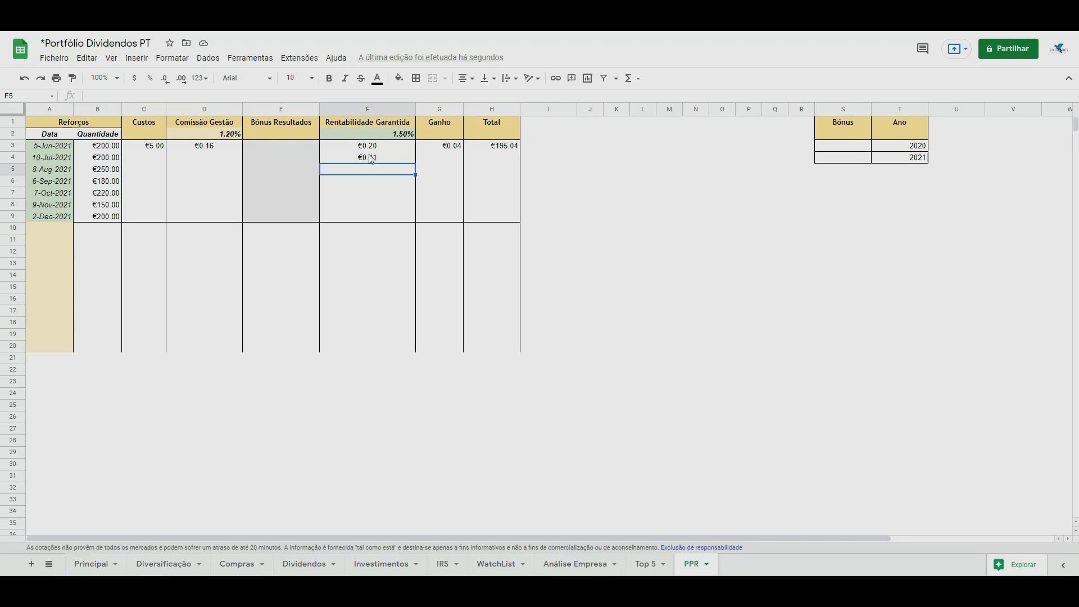
Reuse F4's two-term formula in D4 with both rate references changed to $D$2.
click(209, 158)
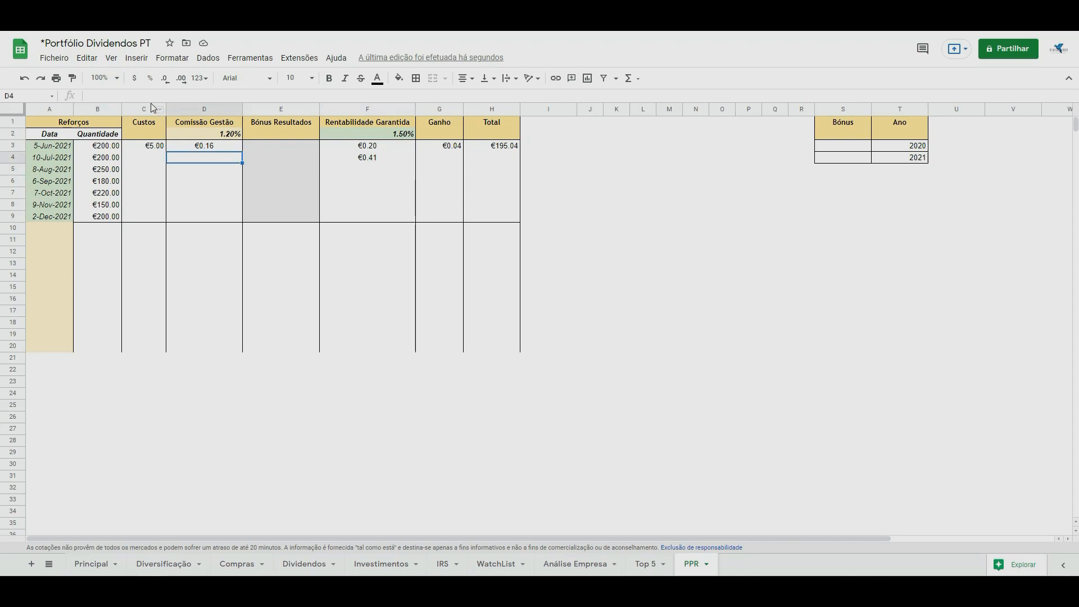
click(137, 98)
text(=((1+$F$2)^(1/366)-1)*abs(DAYS(A4,DATA(2021,7,31))*(B4-C4+H3))+(((1+$F$2)^(1/366)-1)*abs(DAYS(DATA(2021,7,1),A4))*H3))
drag(117, 94, 115, 95)
text(D)
drag(366, 96, 362, 95)
text(D)
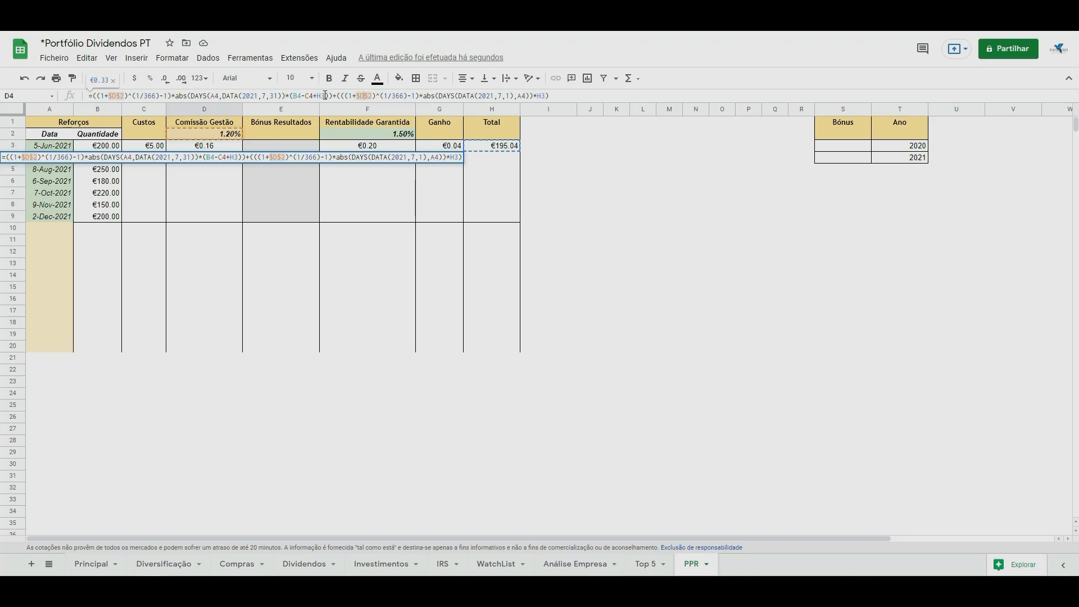
key(Return)
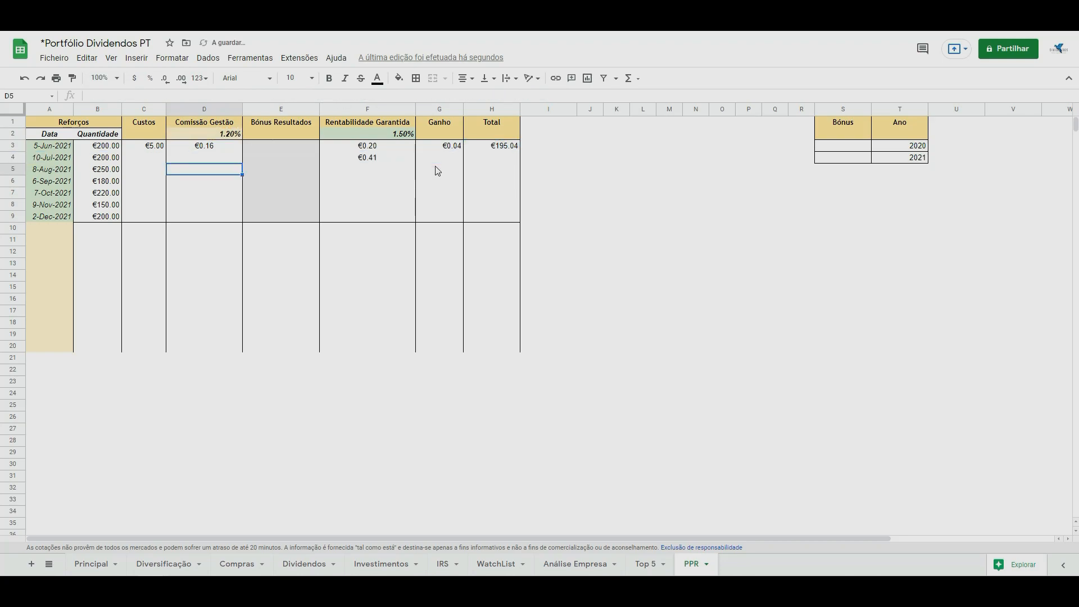
Add F4 to the first base amount in D4's fee formula, making it (B4-C4+H3+F4).
click(217, 164)
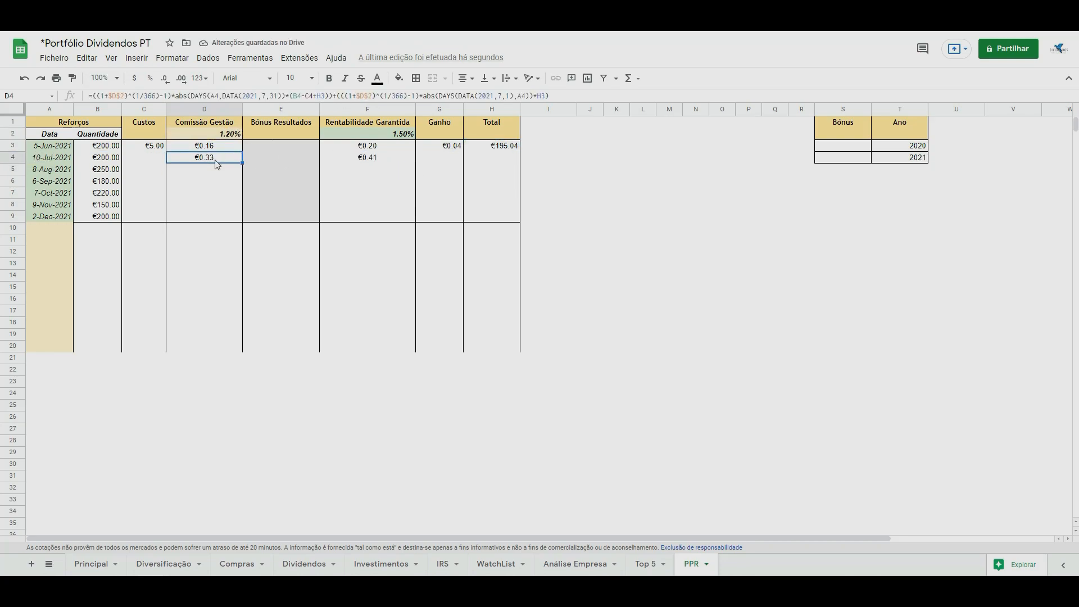
click(309, 96)
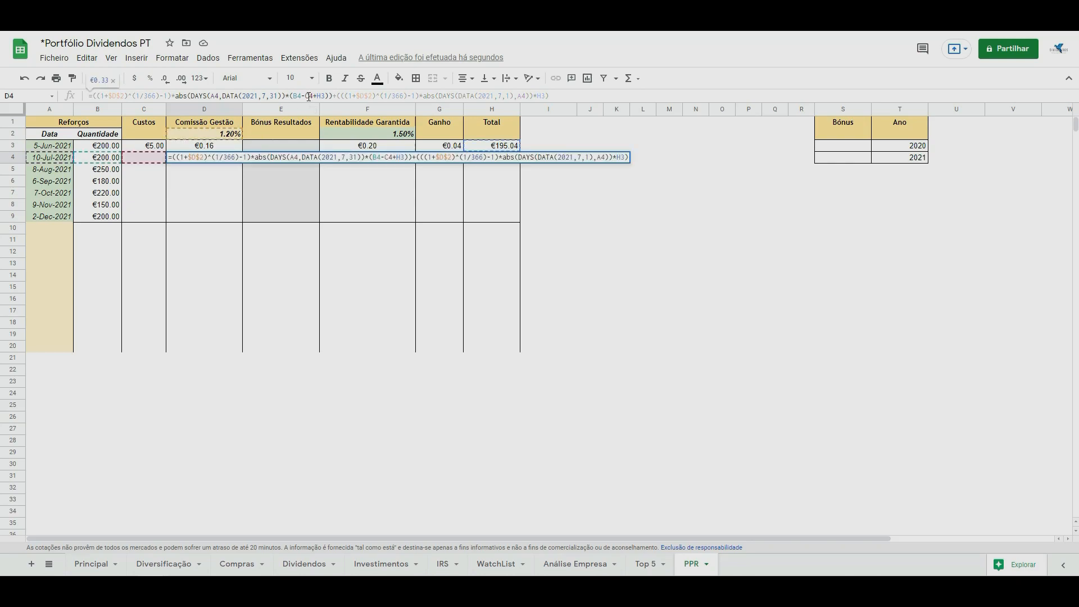
double_click(325, 96)
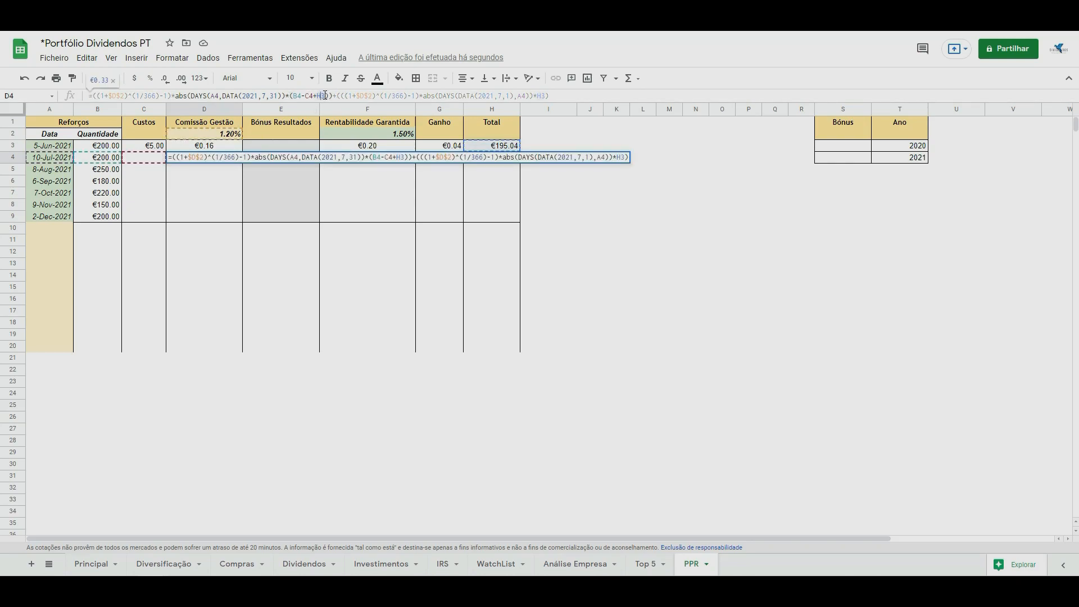
text(+)
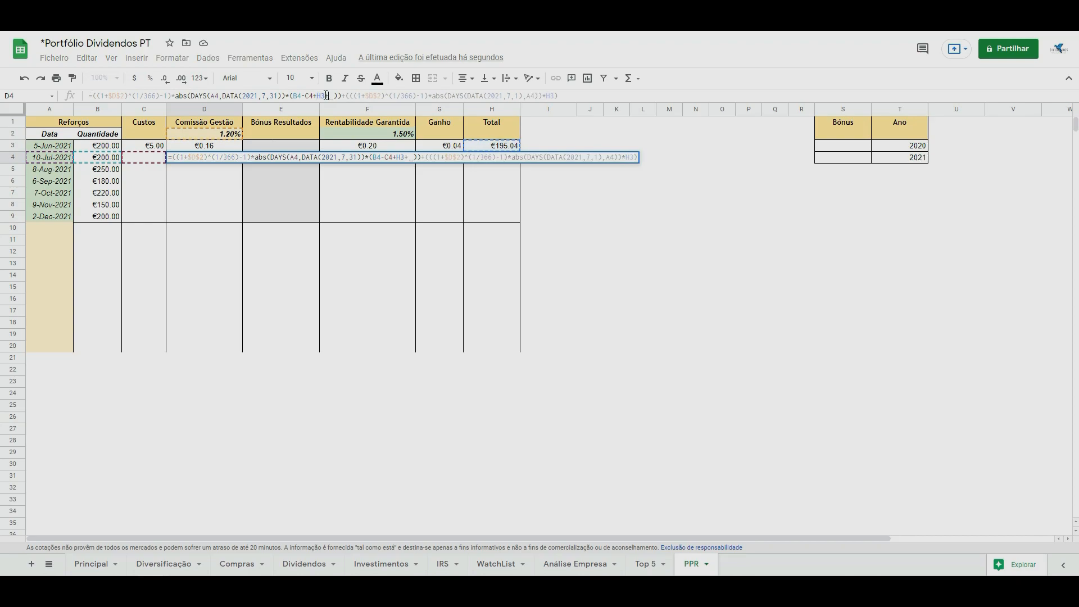
scroll(390, 146, down, 1)
scroll(391, 145, up, 1)
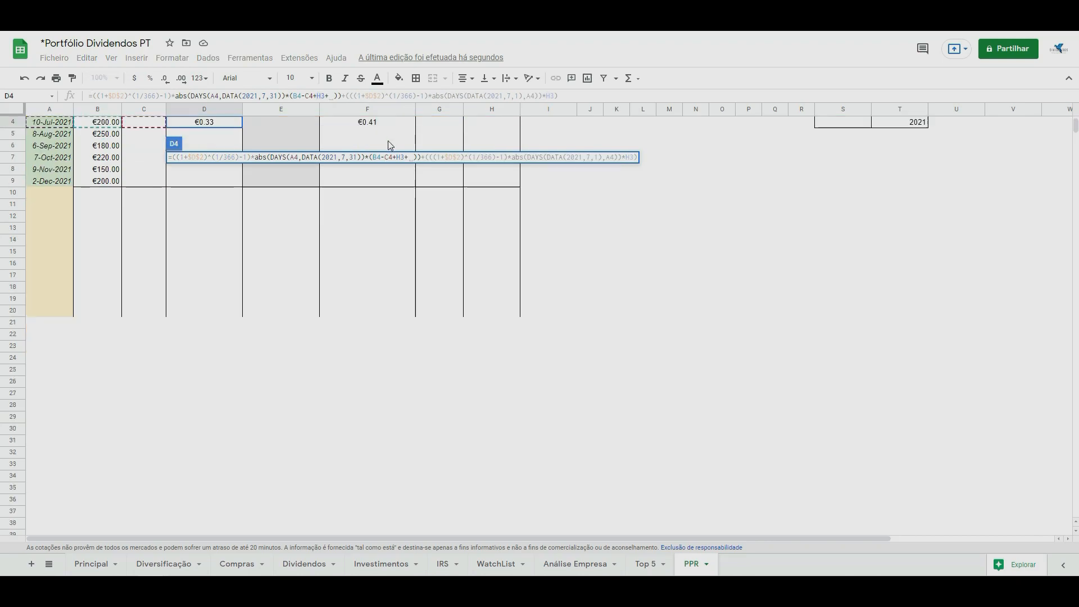
click(368, 124)
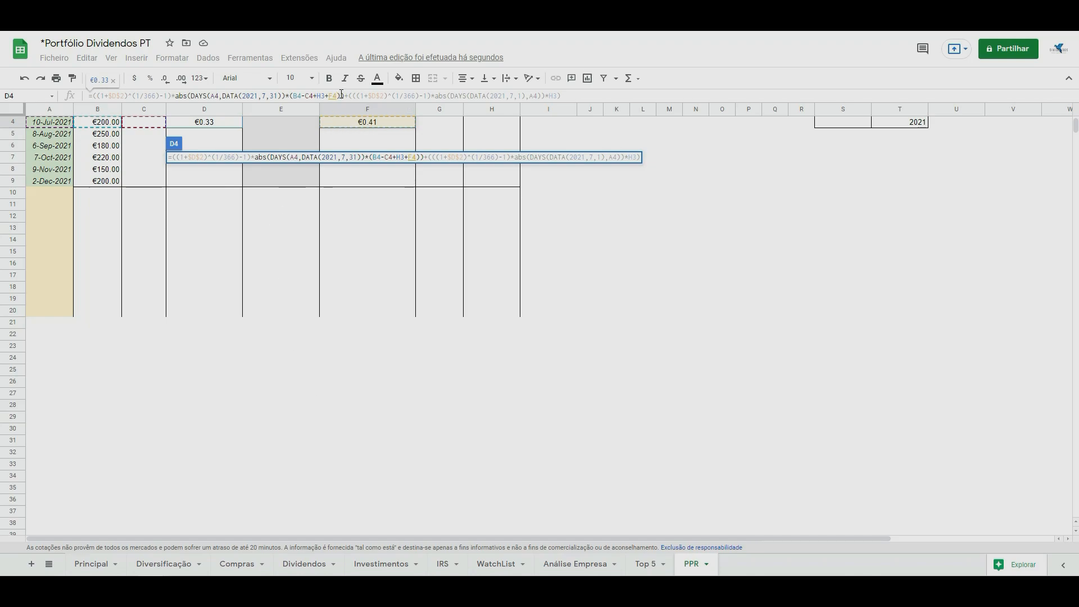
key(Return)
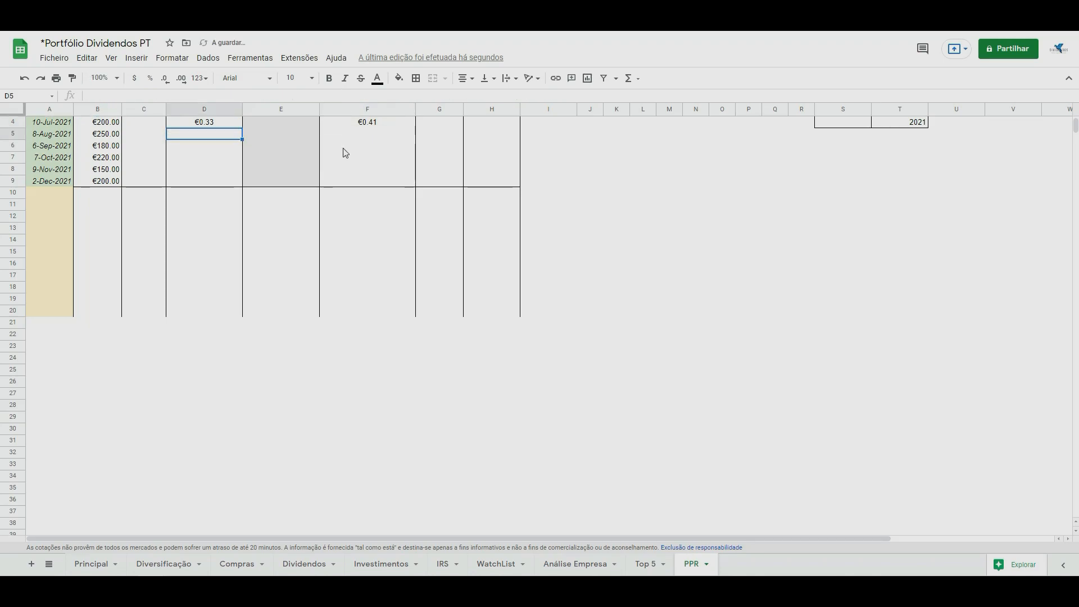
Fill the Ganho formula from G3 down to G4.
scroll(345, 144, up, 1)
key(Up)
click(453, 147)
drag(463, 152, 461, 162)
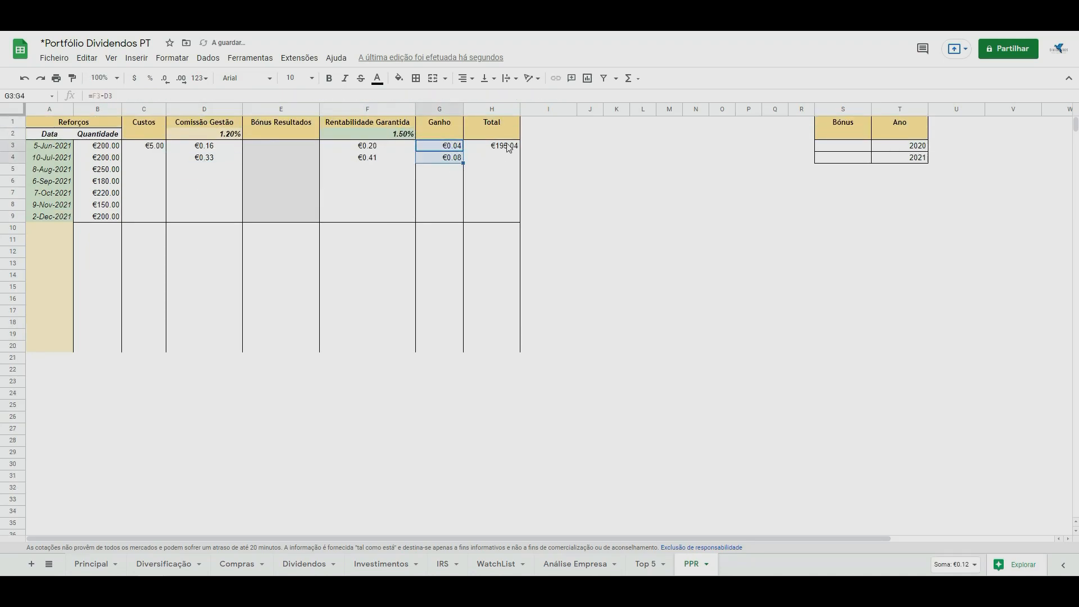
Calculate the Total in H4 as H3+B4-C4+G4 and fill the formula down the Total column.
click(500, 147)
click(486, 159)
text(=)
click(499, 148)
text(+)
click(104, 160)
text(-)
click(144, 159)
text(+)
click(444, 159)
key(Return)
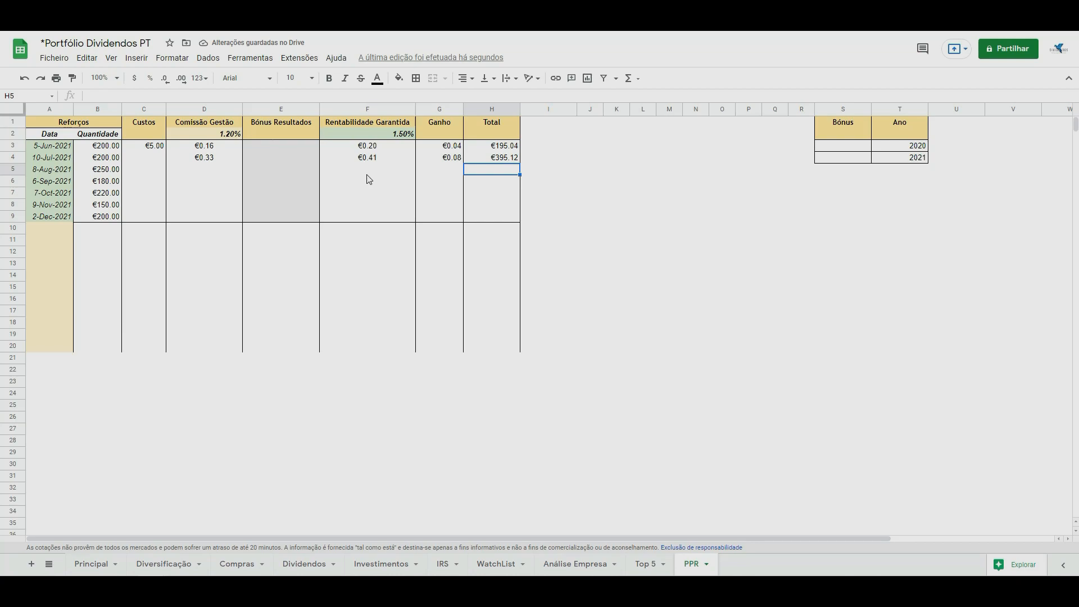
click(504, 159)
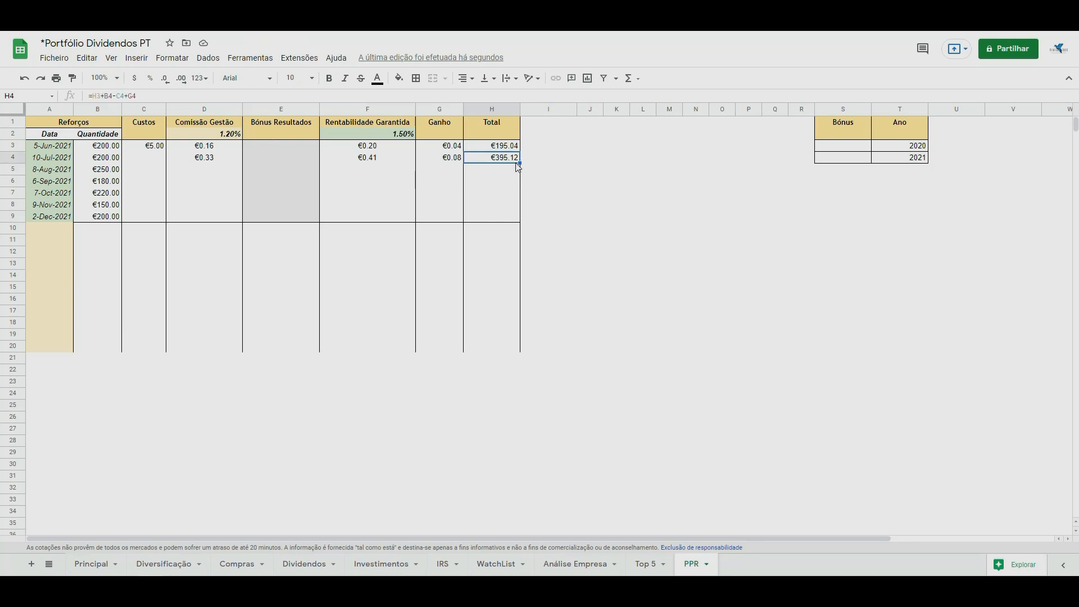
drag(519, 163, 520, 171)
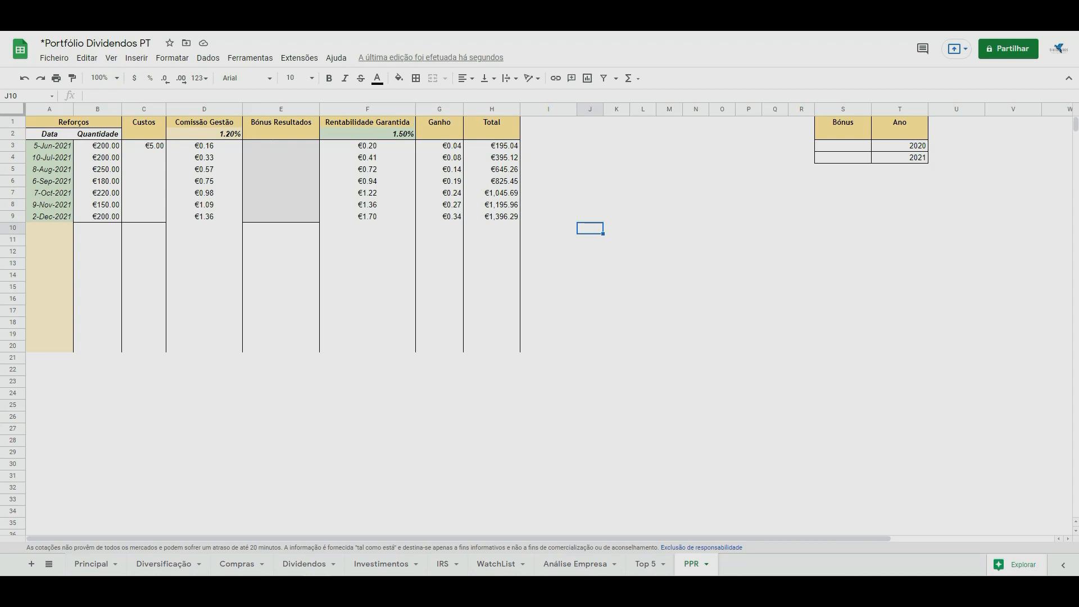
Enter a 1% Bónus in S3 and set the Ano values to 2021 in T3 and 2022 in T4.
click(845, 149)
text(1%)
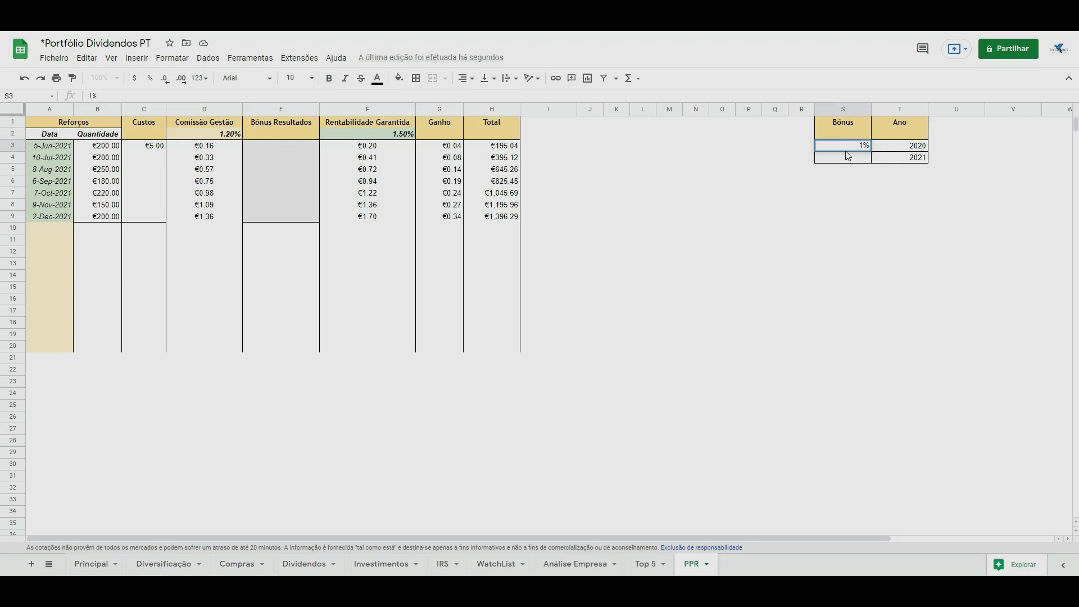
click(922, 149)
text(2021)
key(Return)
text(2022)
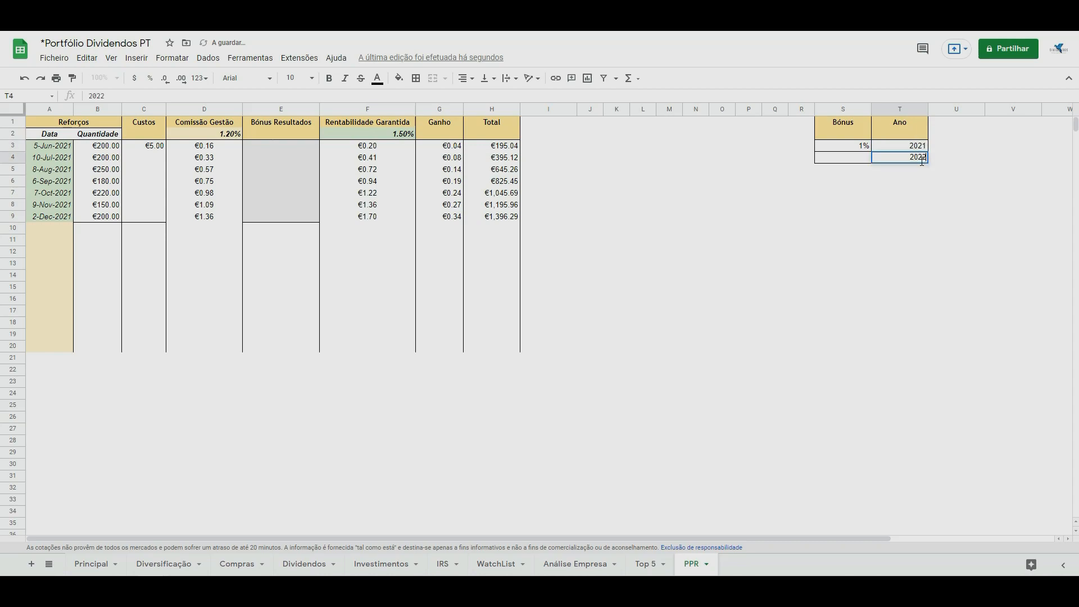
click(905, 218)
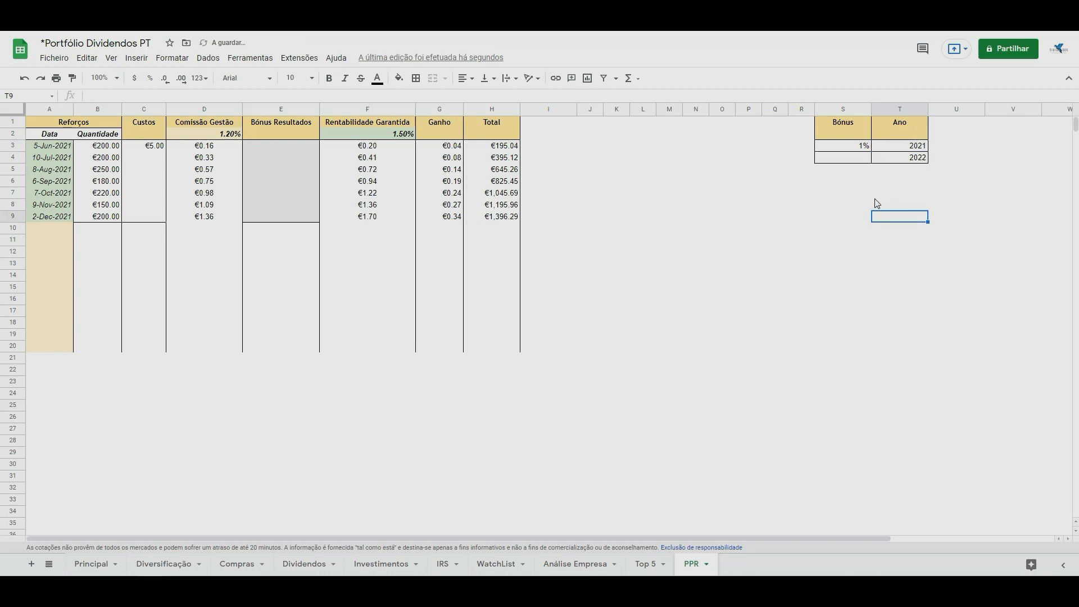
Begin the Bónus Resultados formula in E3 with S3/365 multiplied by ABS(DAYS(A3,DATE(2021,12,31))).
click(280, 146)
text(=)
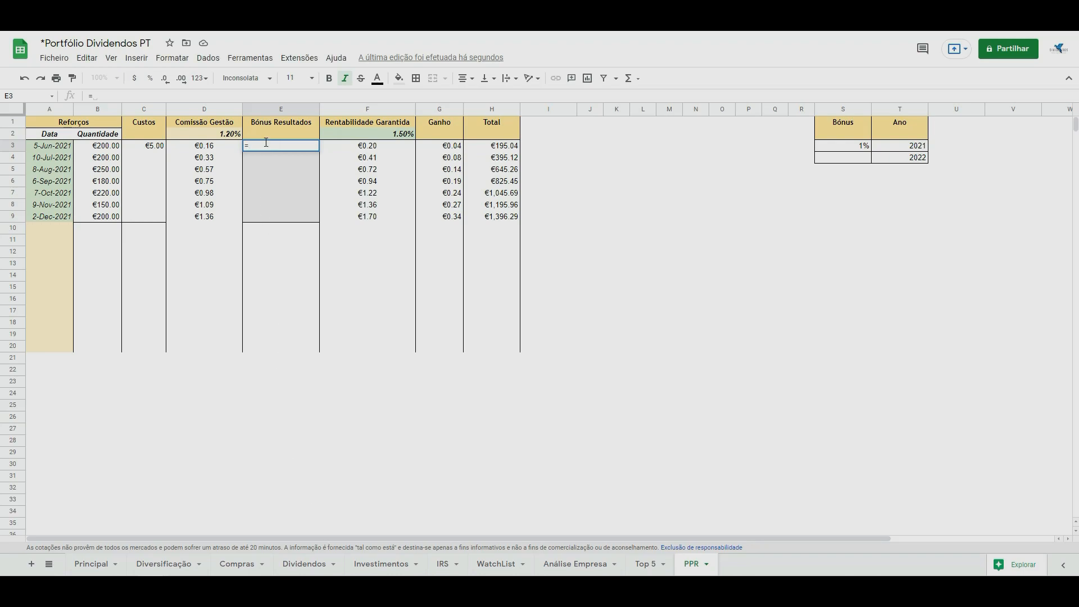
click(832, 147)
text(/365)
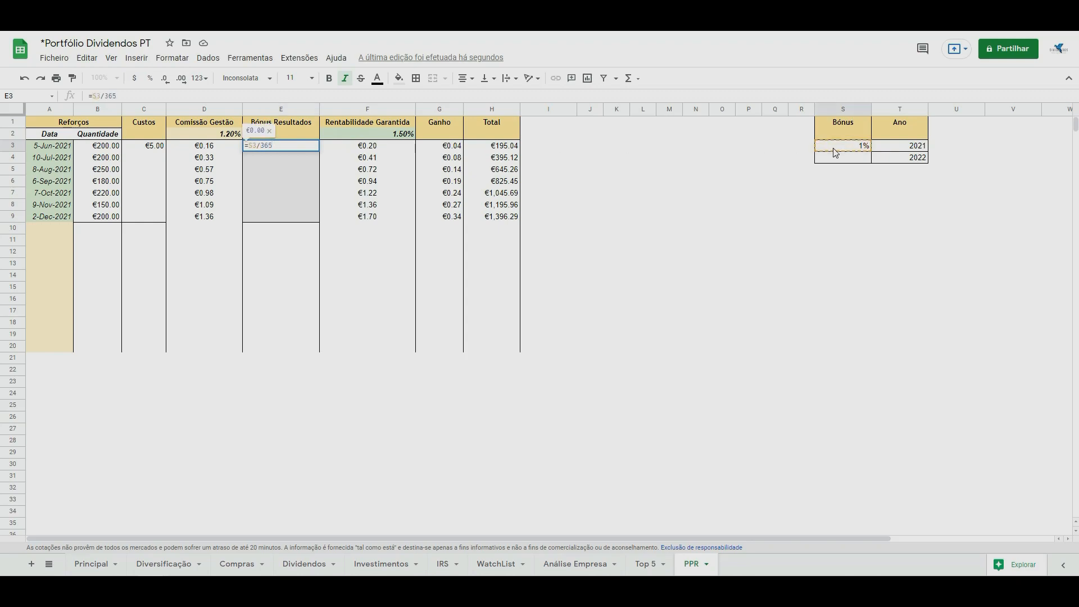
text()*)
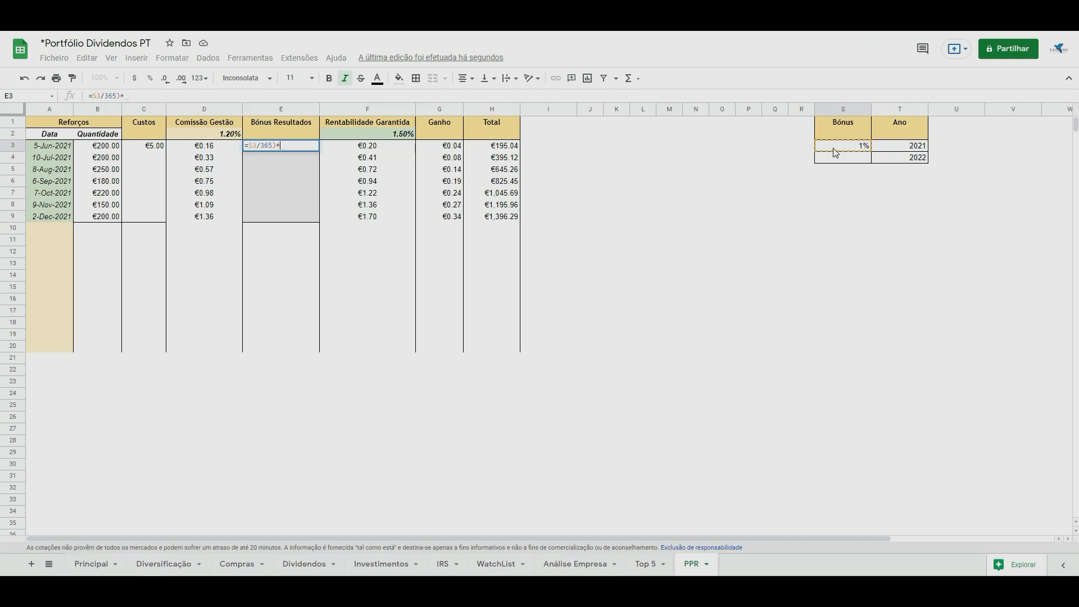
text(abs(days()
key(BackSpace)
text(()
click(50, 147)
text(,DATE)
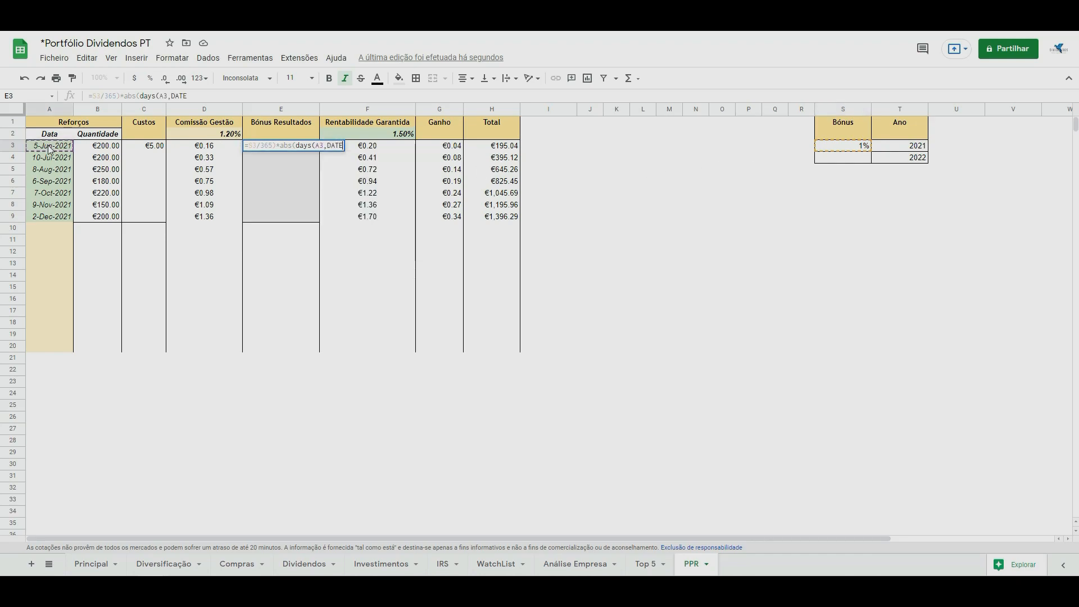
text((2021,)
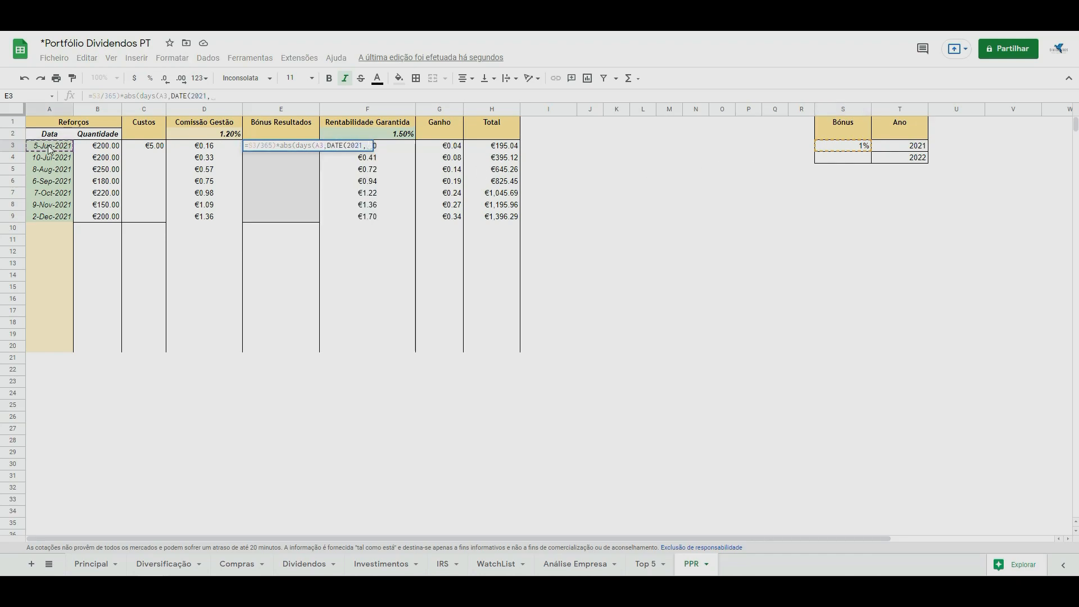
text(12,31))))
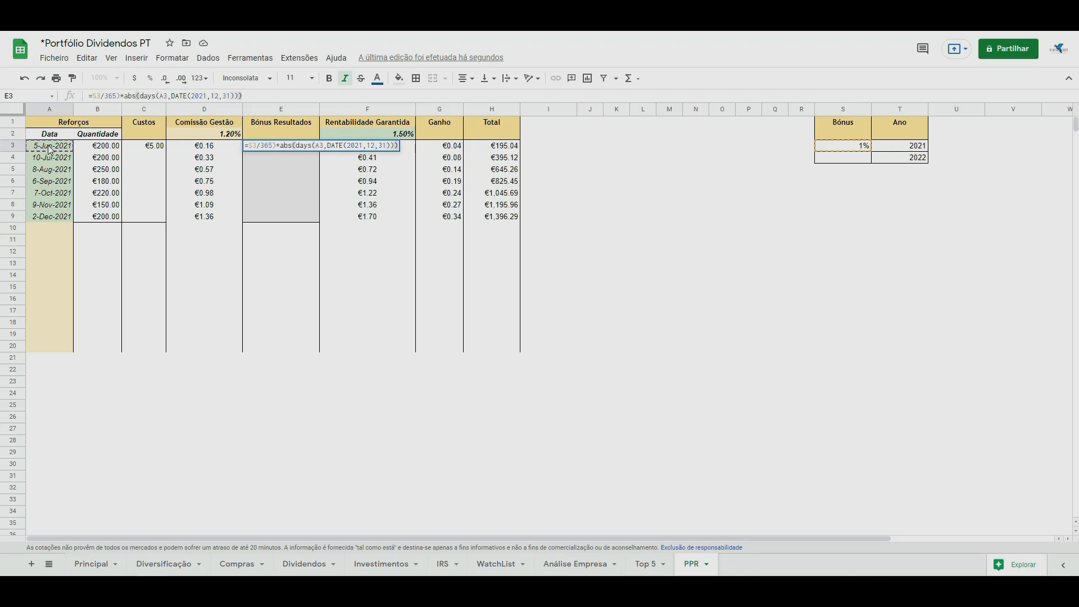
text(*)
Enclose S3/365 in parentheses and multiply E3's formula by (B3-C3).
click(96, 95)
text(()
click(95, 148)
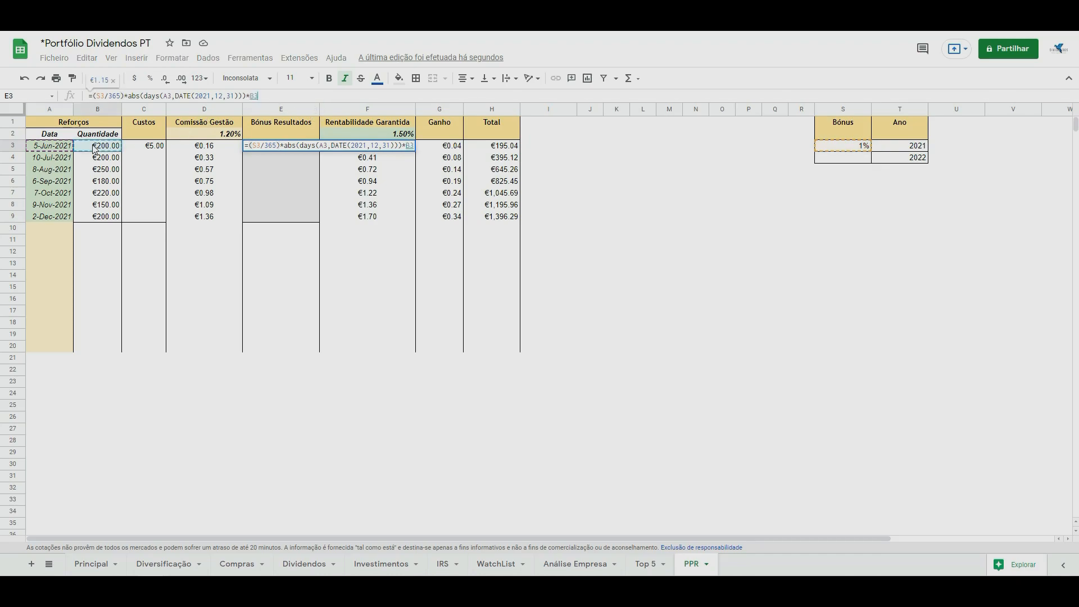
text(-)
click(134, 149)
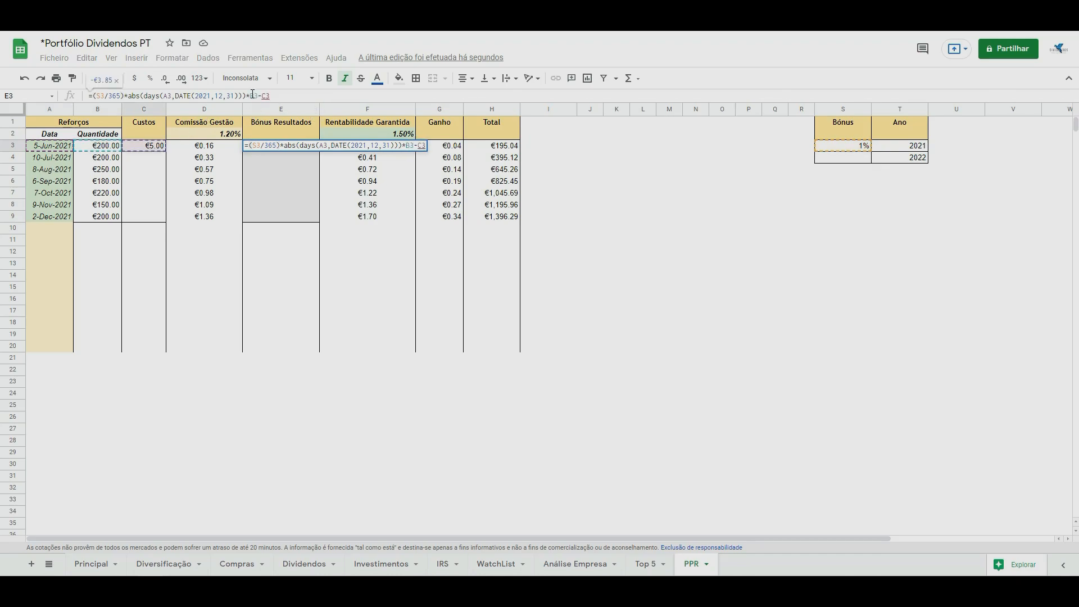
click(251, 94)
text(()
key(End)
text())
key(Return)
Make the bonus rate reference absolute as $S$3 in E3's formula and fill it down to E9.
click(293, 150)
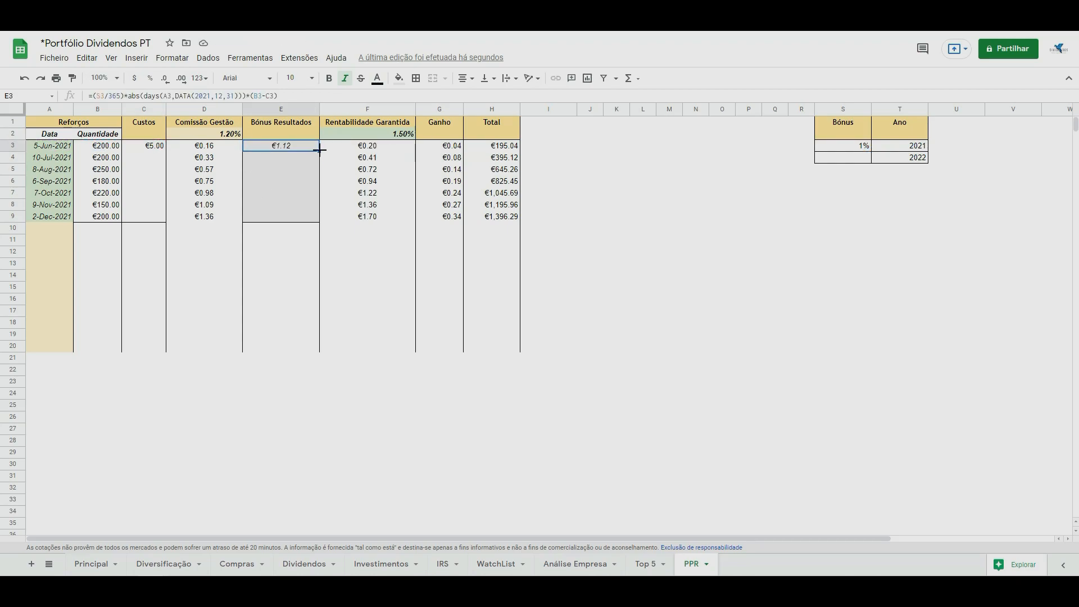
click(97, 97)
text($)
key(Right)
text($)
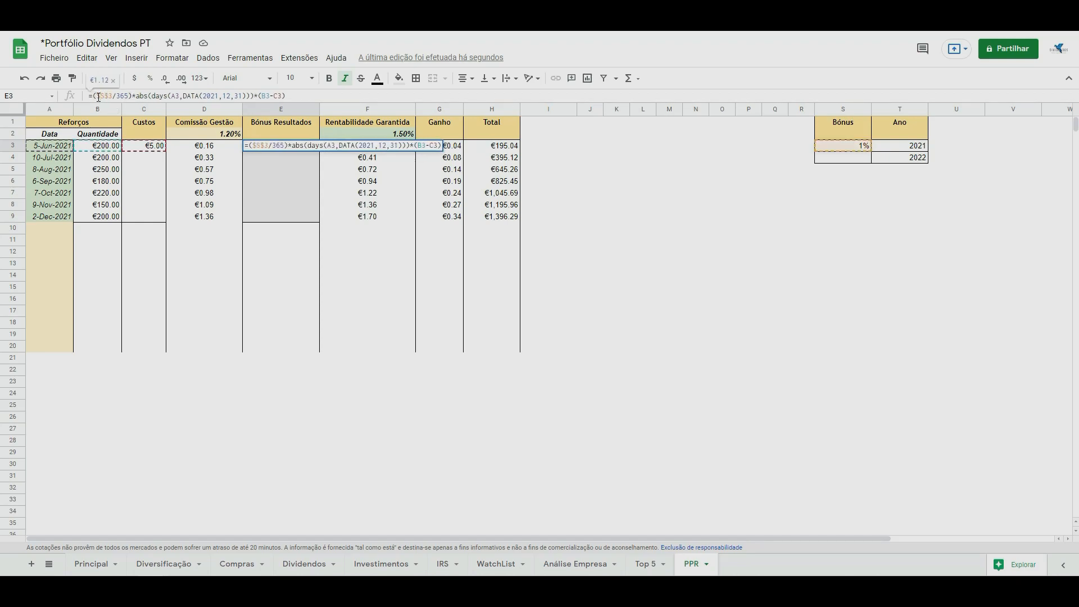
key(Return)
click(281, 145)
drag(319, 151, 318, 213)
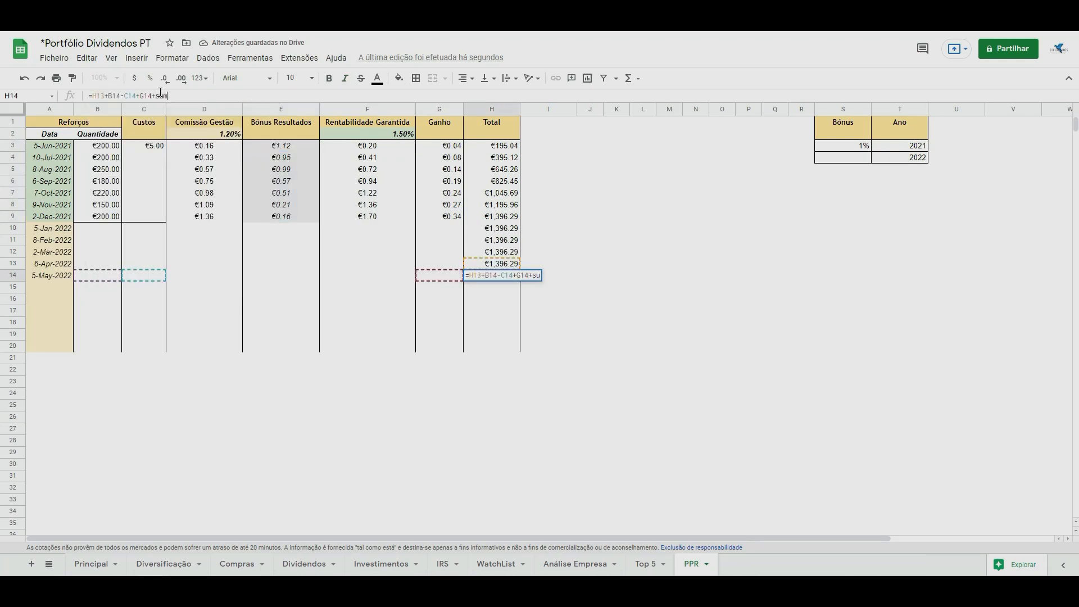
Add SUM(E3:E9) to the Total formula in H14, after H13+B14-C14+G14.
text(()
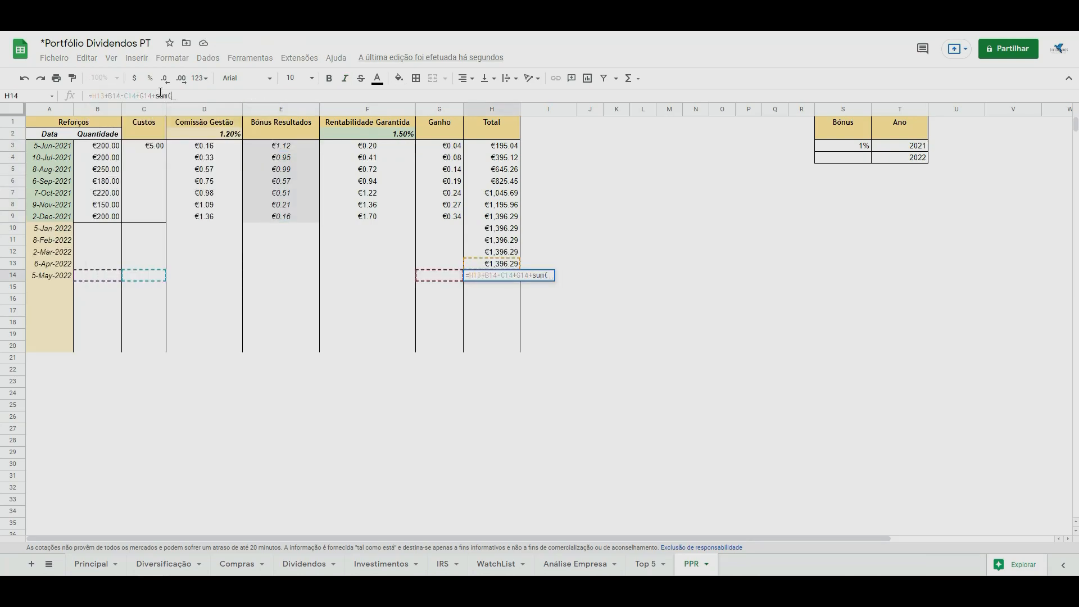
drag(263, 146, 263, 215)
key(Return)
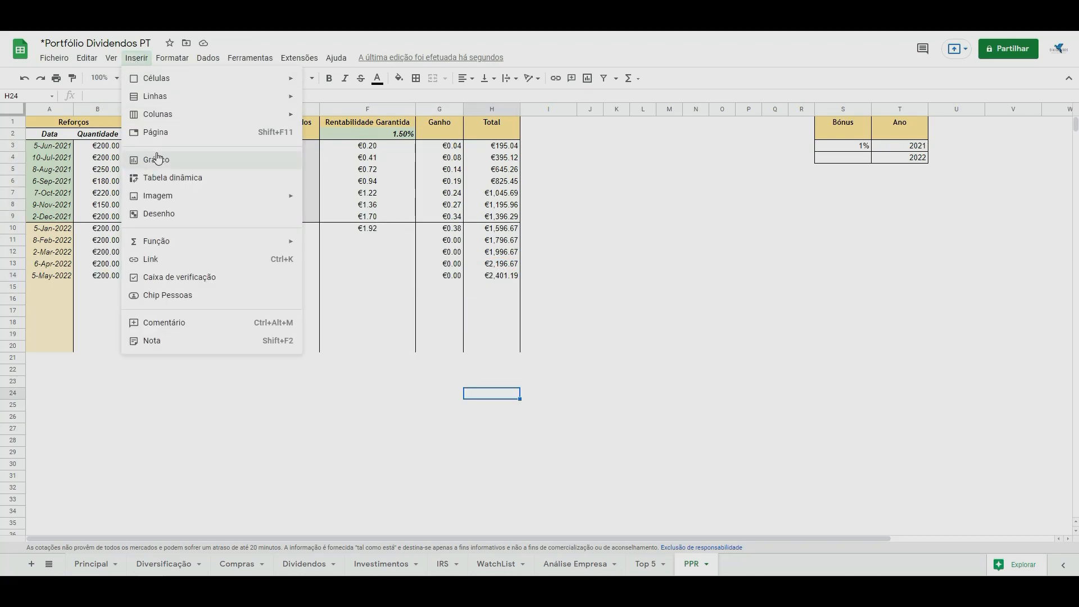
Set the column chart's data range to D3:H9 and A3:A9.
click(158, 158)
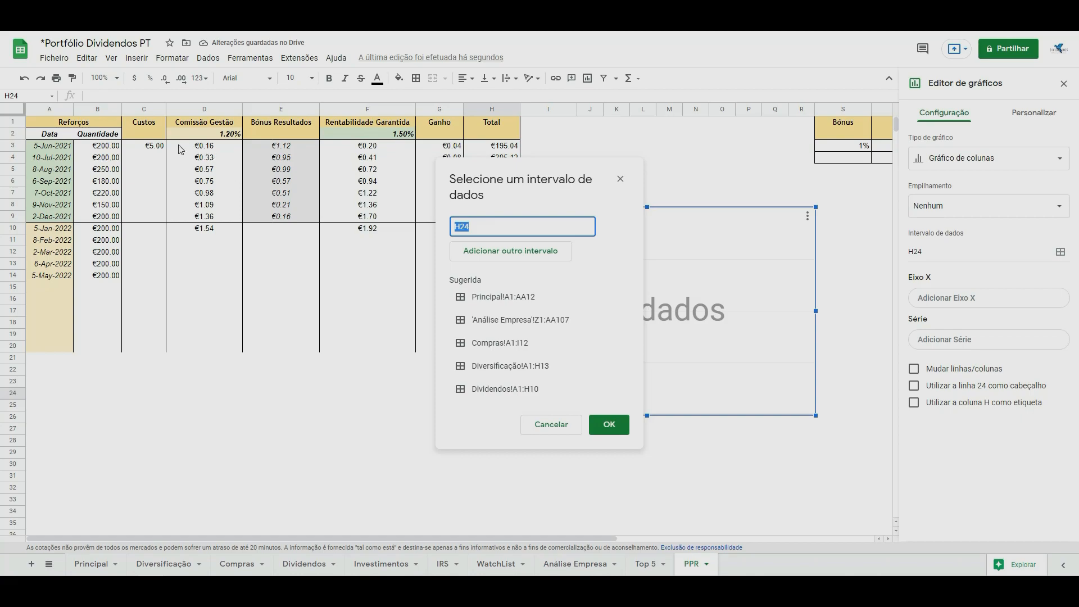
drag(186, 149, 482, 220)
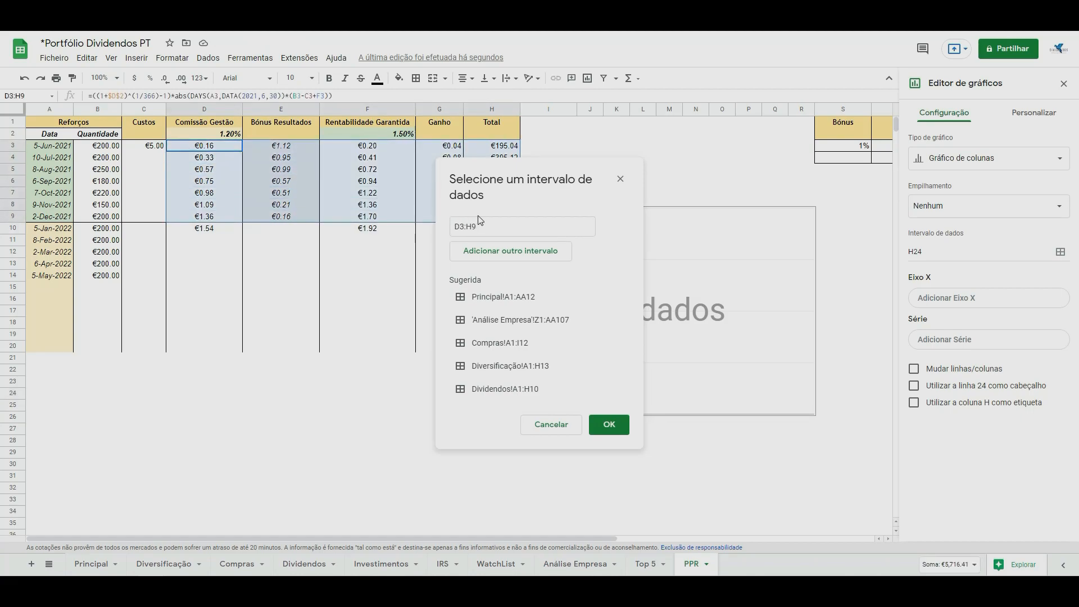
click(511, 251)
drag(52, 146, 66, 219)
click(617, 457)
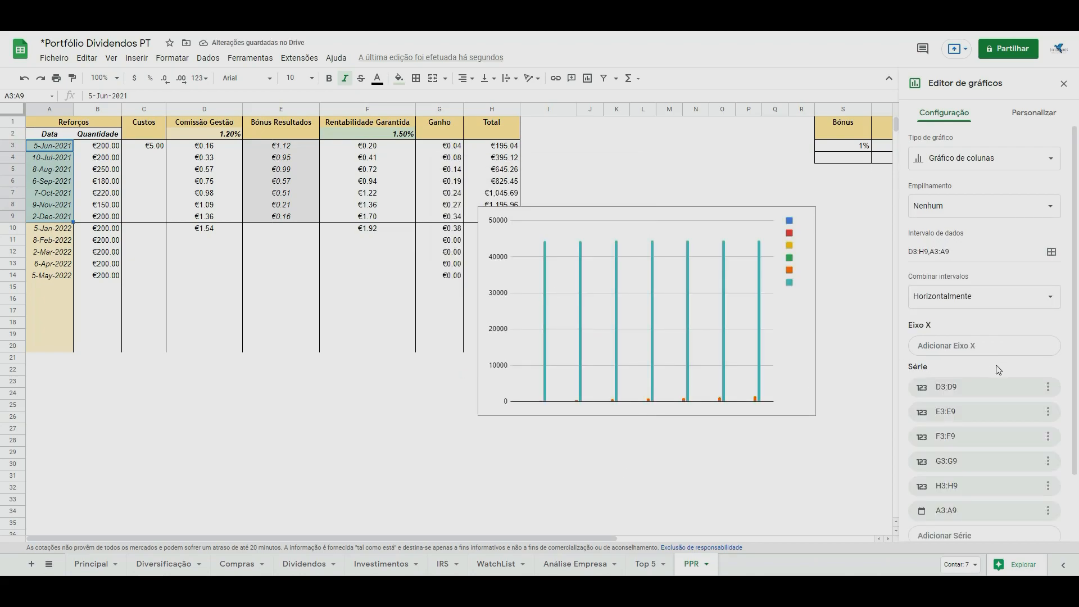
Use A3:A9 as the chart's X axis and remove the G3:G9 and A3:A9 series.
click(991, 342)
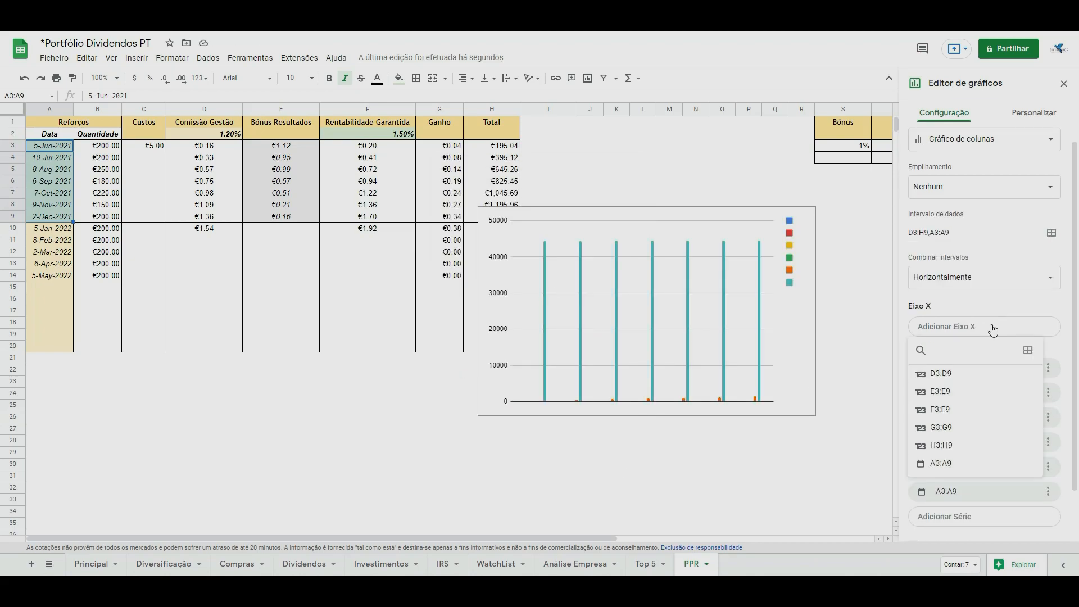
click(952, 468)
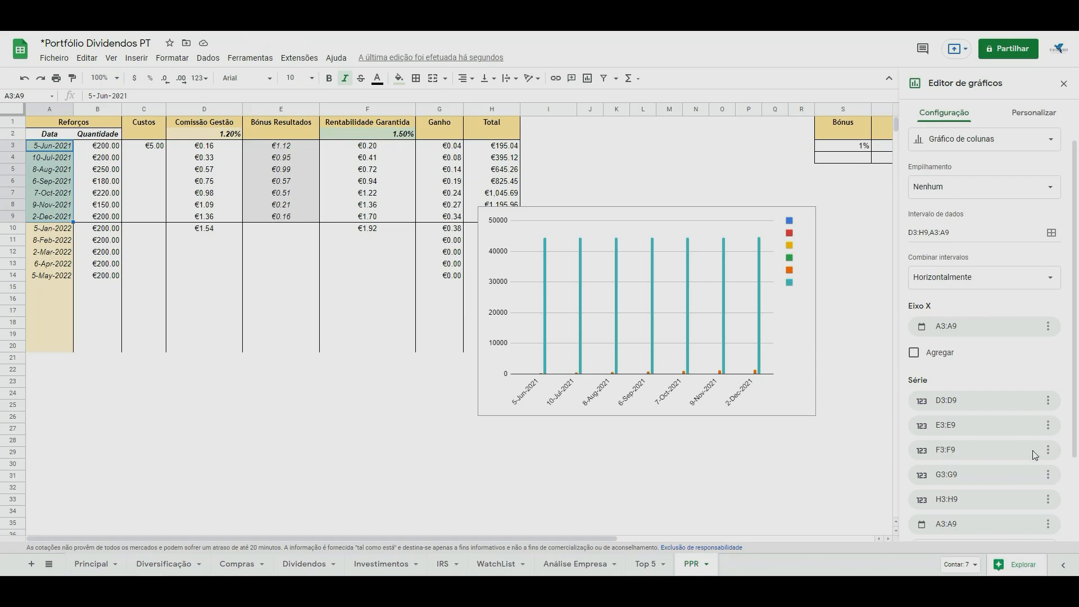
click(1048, 475)
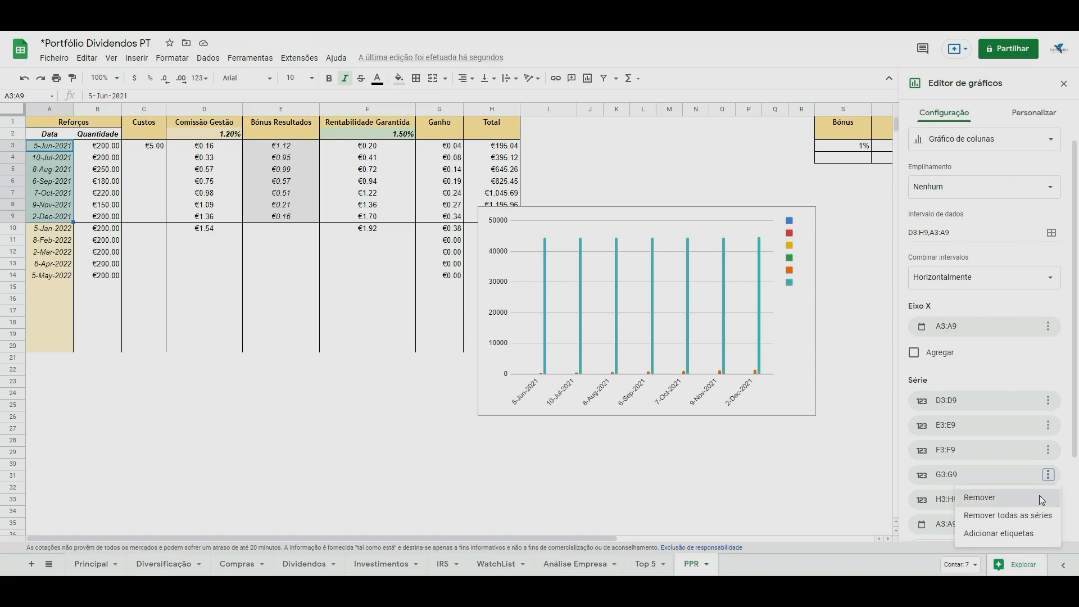
click(1040, 496)
click(1049, 499)
click(1030, 522)
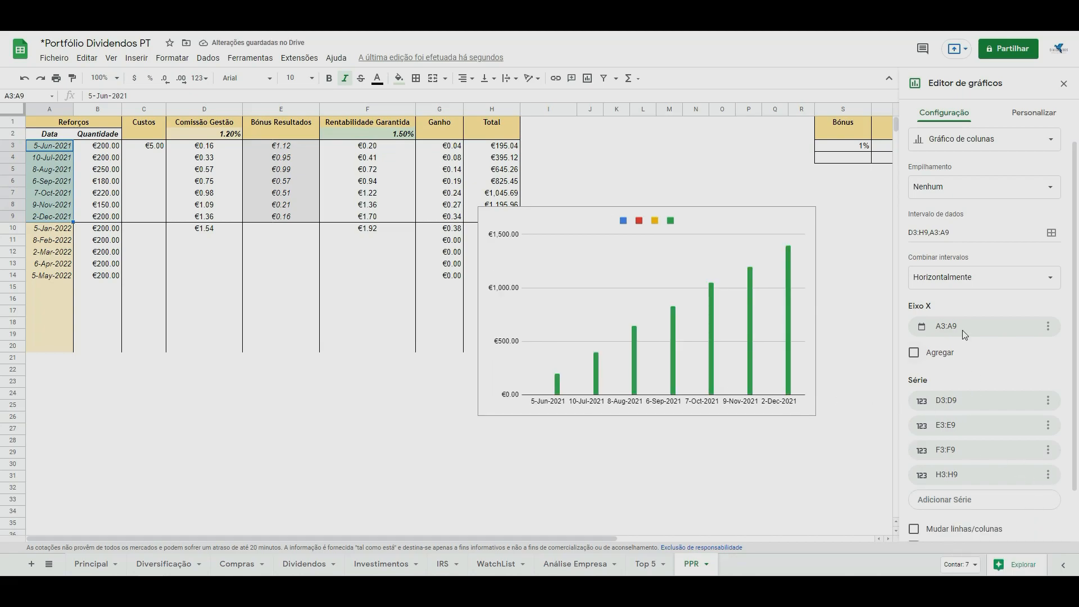
Assign the chart series Coluna 1 to the right axis.
scroll(983, 394, down, 1)
click(1019, 118)
click(935, 209)
click(979, 246)
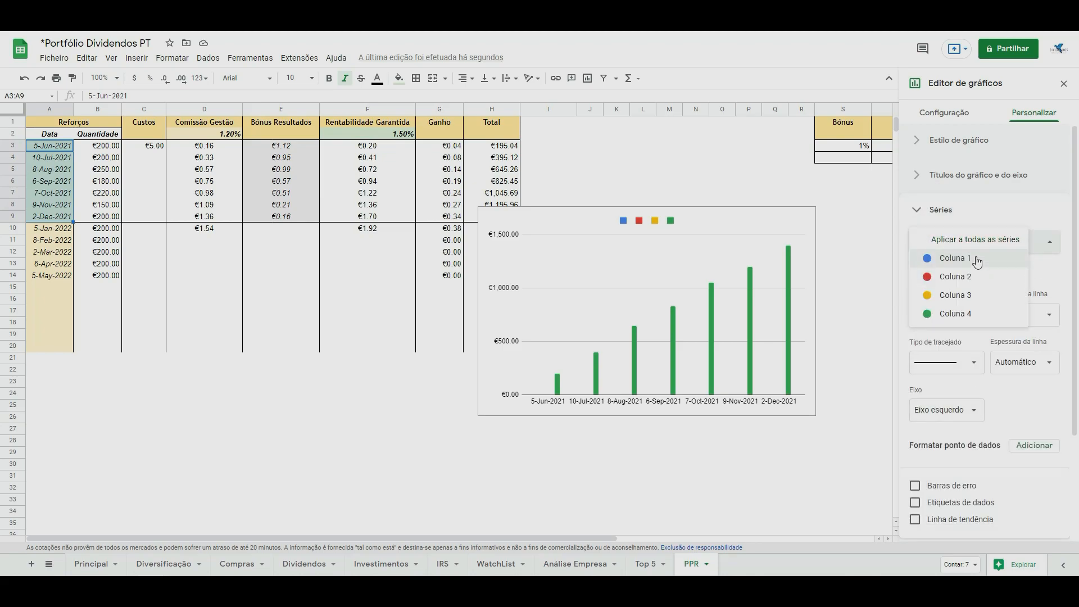
click(979, 257)
click(970, 472)
click(956, 482)
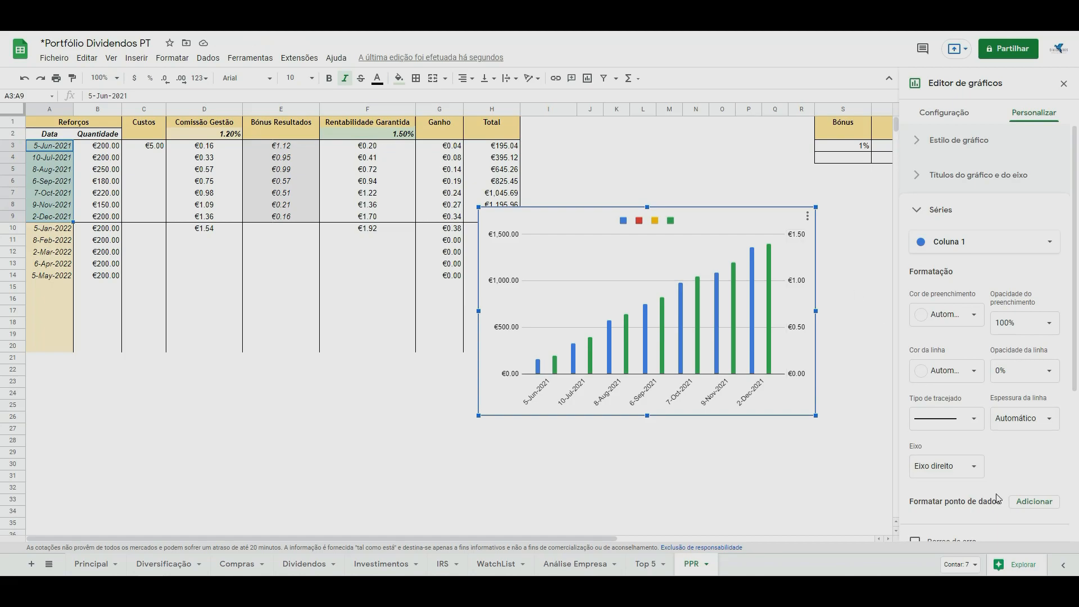
Set the chart title to PPR.
click(917, 176)
click(939, 261)
text(PPR)
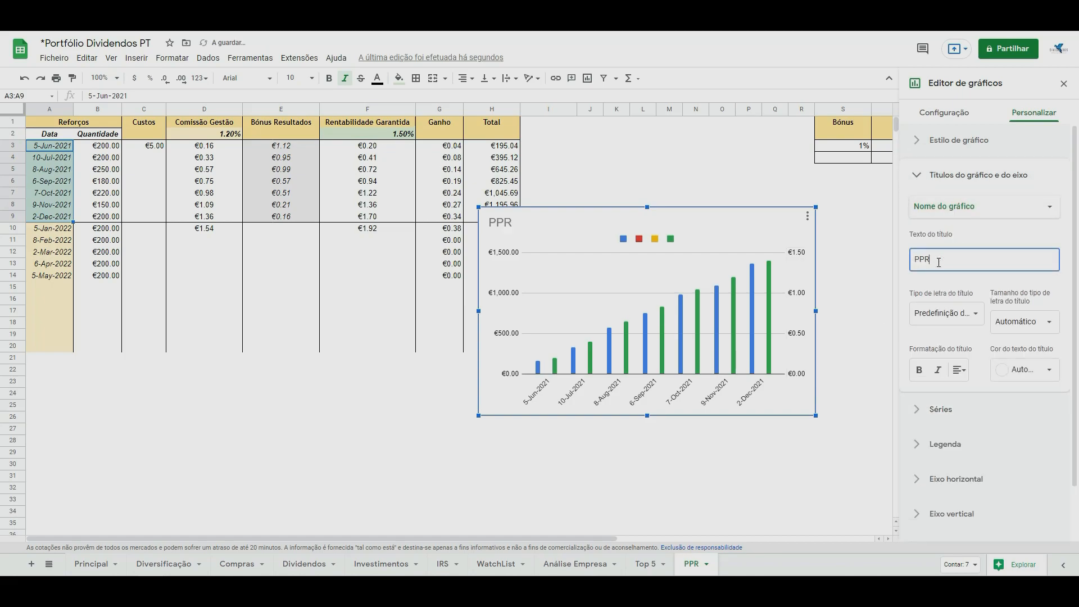
Assign the chart series Coluna 2 and Coluna 3 to the right axis.
click(928, 176)
click(936, 213)
click(971, 242)
click(950, 258)
click(975, 466)
click(974, 484)
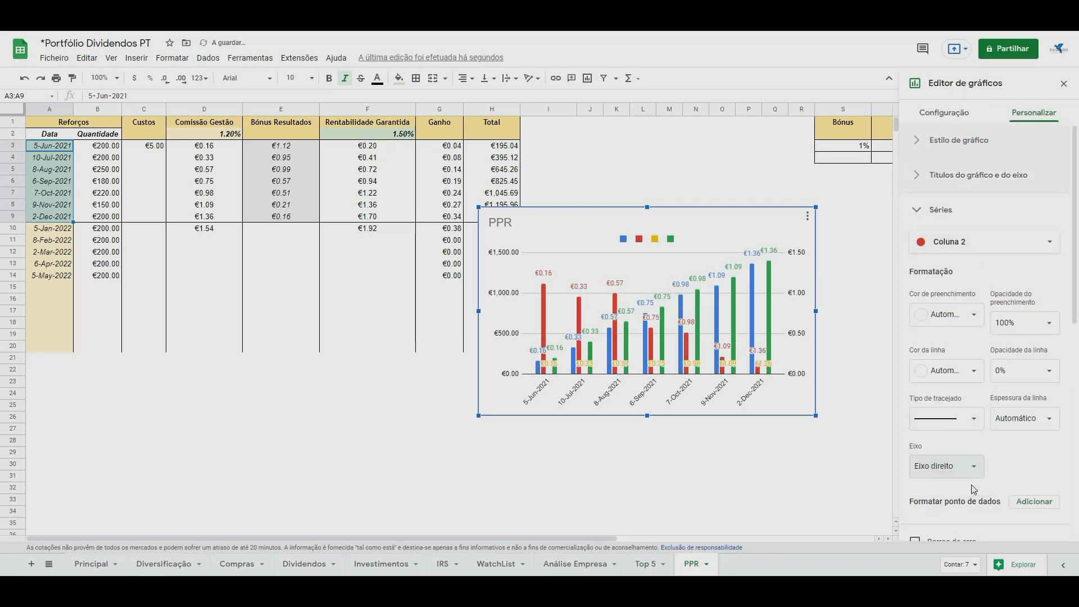
click(988, 243)
click(983, 259)
click(969, 466)
click(956, 481)
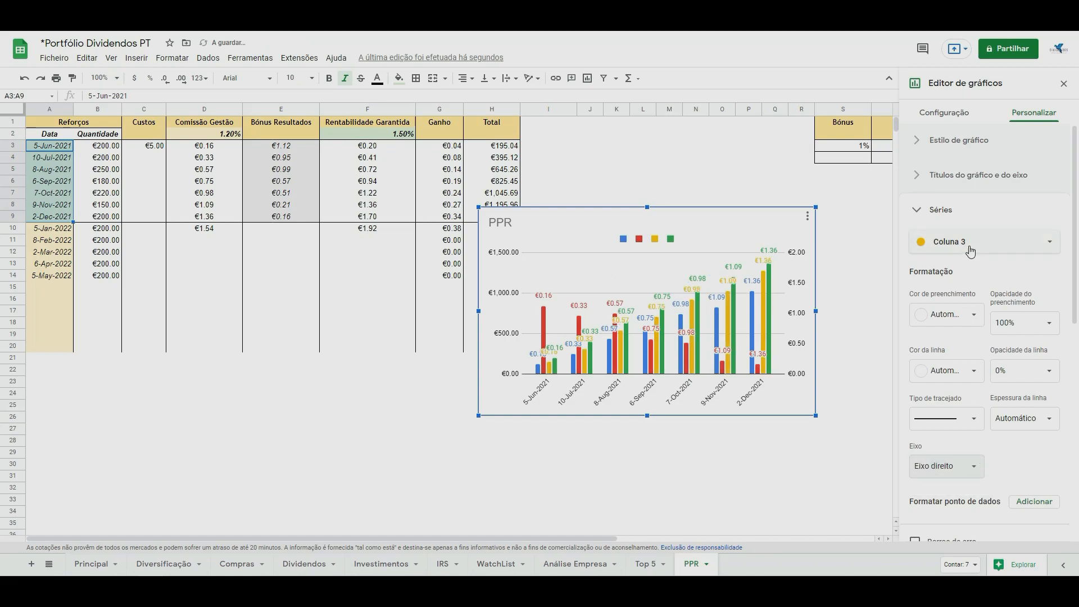
click(970, 244)
click(971, 258)
click(971, 473)
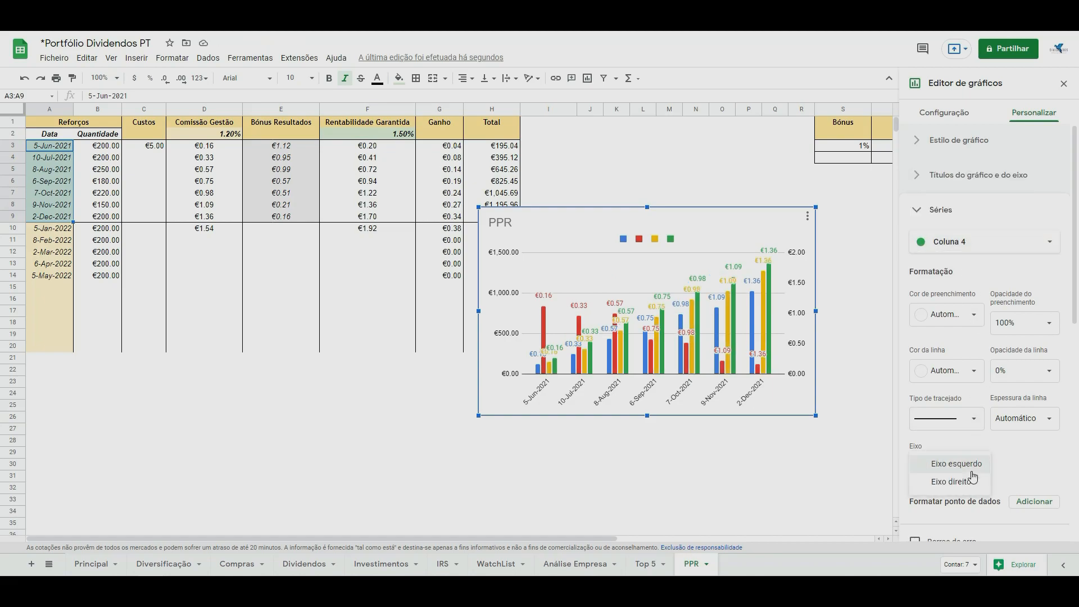
click(973, 479)
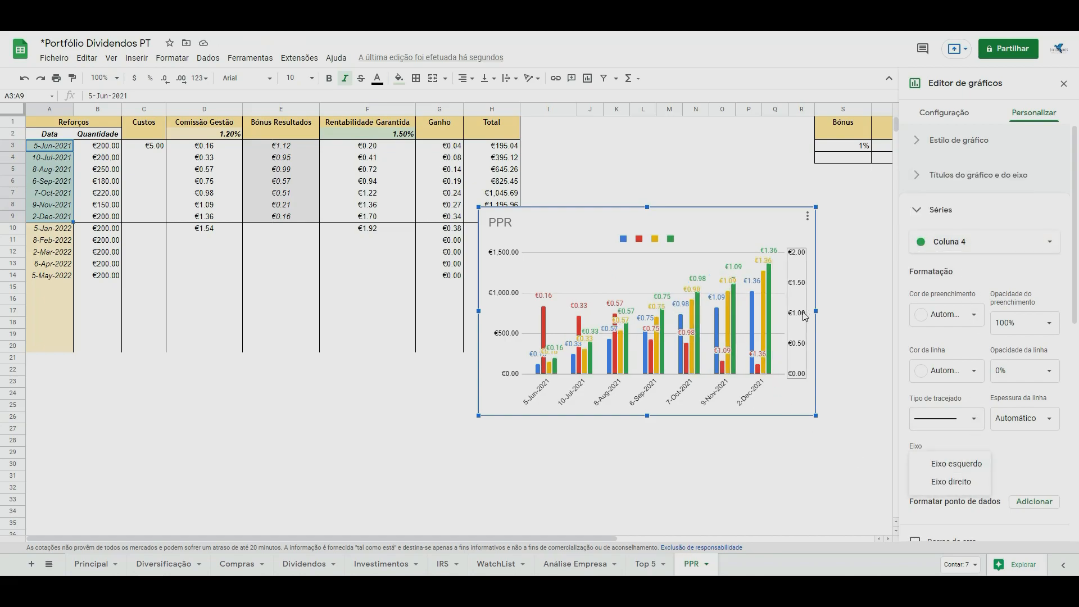
Set the chart's right vertical axis to a minimum of 0 and a maximum of 10.
click(806, 315)
click(984, 418)
click(947, 371)
text(0)
click(1008, 372)
text(10)
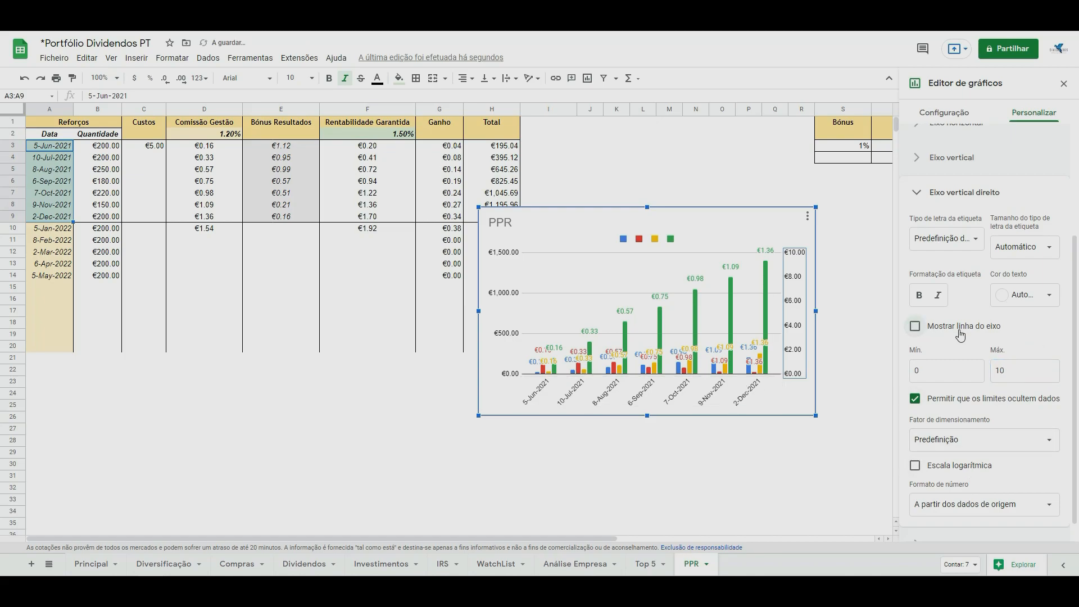
click(945, 113)
click(1034, 113)
click(941, 209)
click(983, 242)
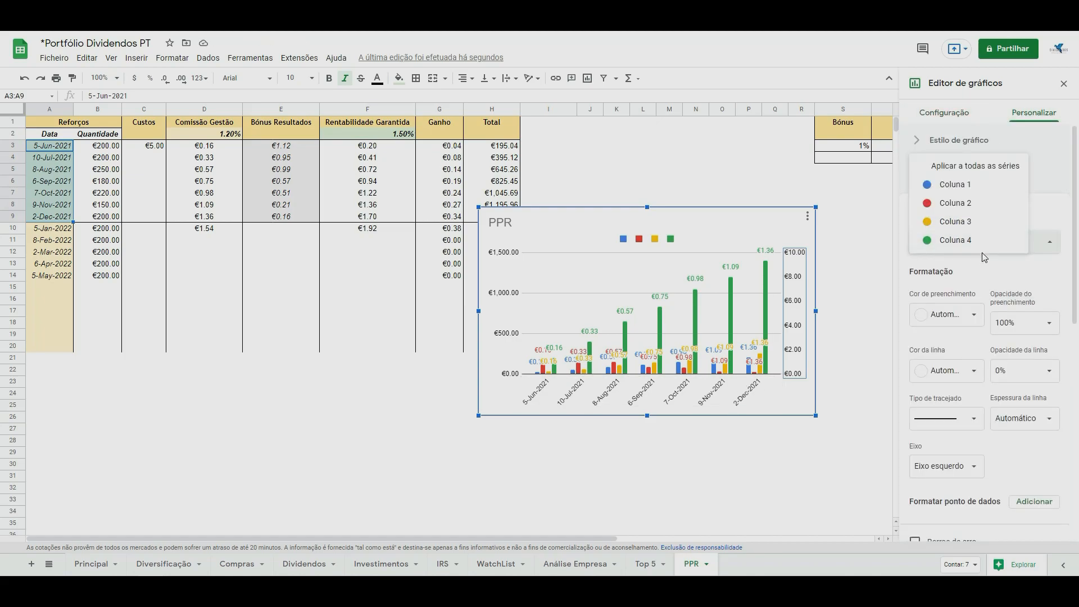
click(970, 242)
scroll(1029, 466, down, 6)
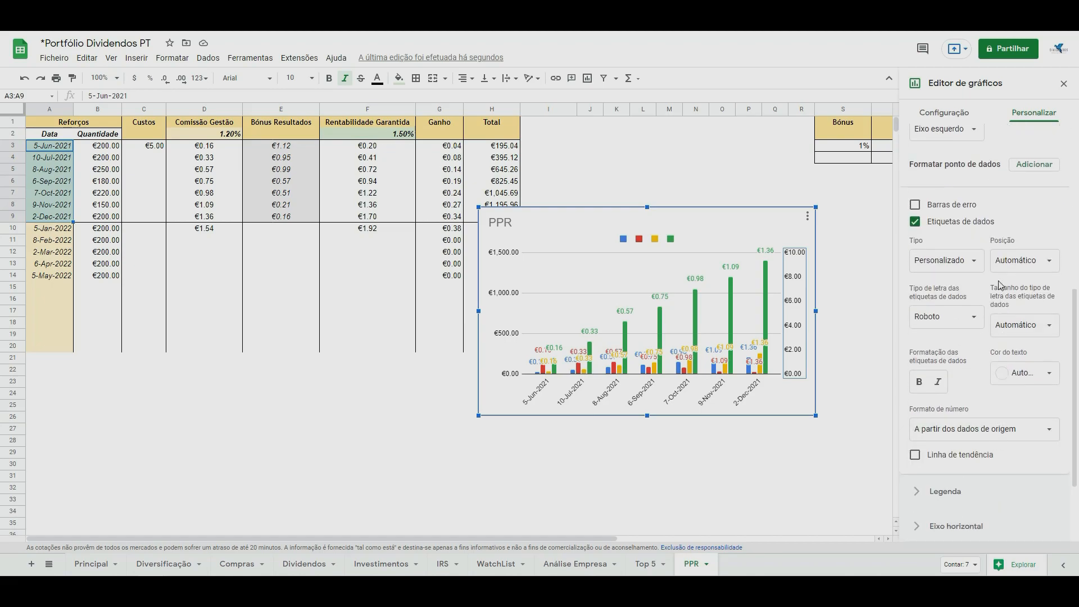
Remove the D3:D9 labels from the chart series E3:E9, F3:F9 and H3:H9.
click(944, 113)
scroll(1046, 383, down, 8)
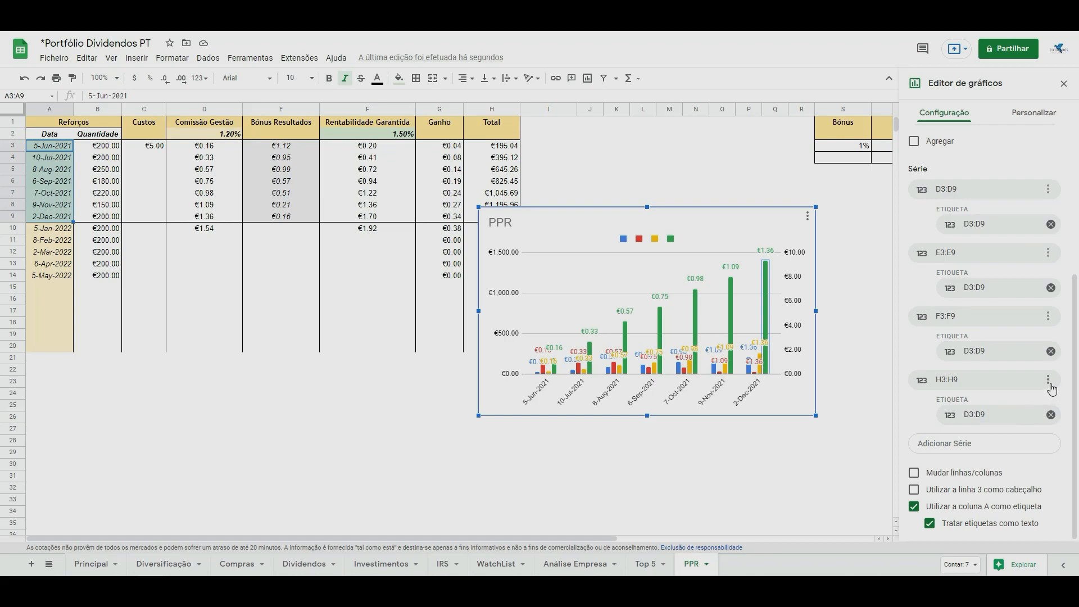
click(1050, 415)
click(1050, 390)
click(1050, 365)
Add labels to the chart series E3:E9 and F3:F9, each taken from its own range.
click(1049, 370)
click(1027, 429)
click(960, 405)
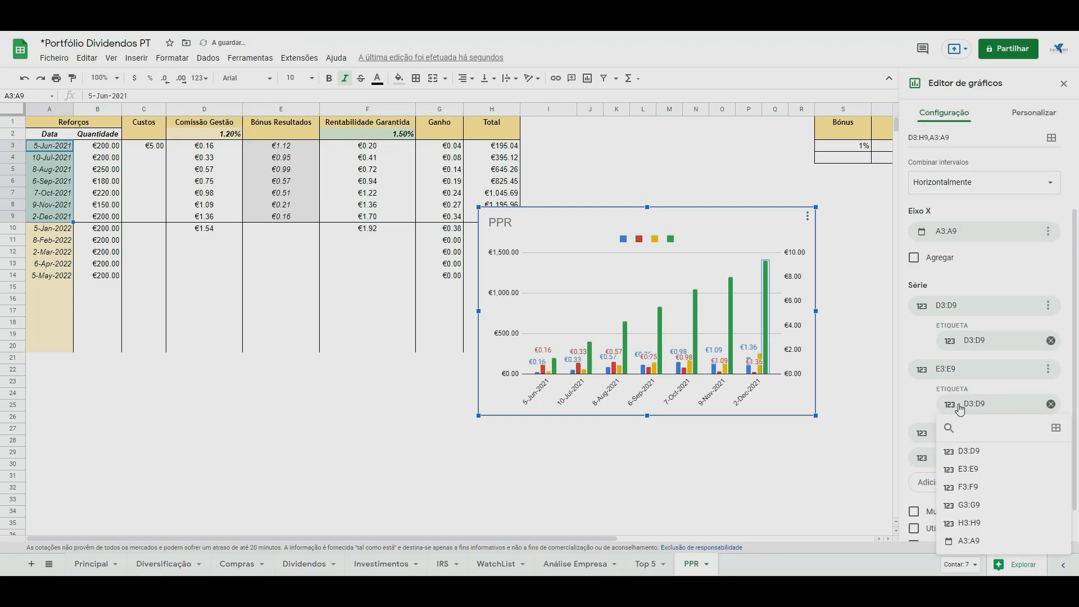
click(979, 473)
click(1047, 434)
click(1012, 491)
click(987, 469)
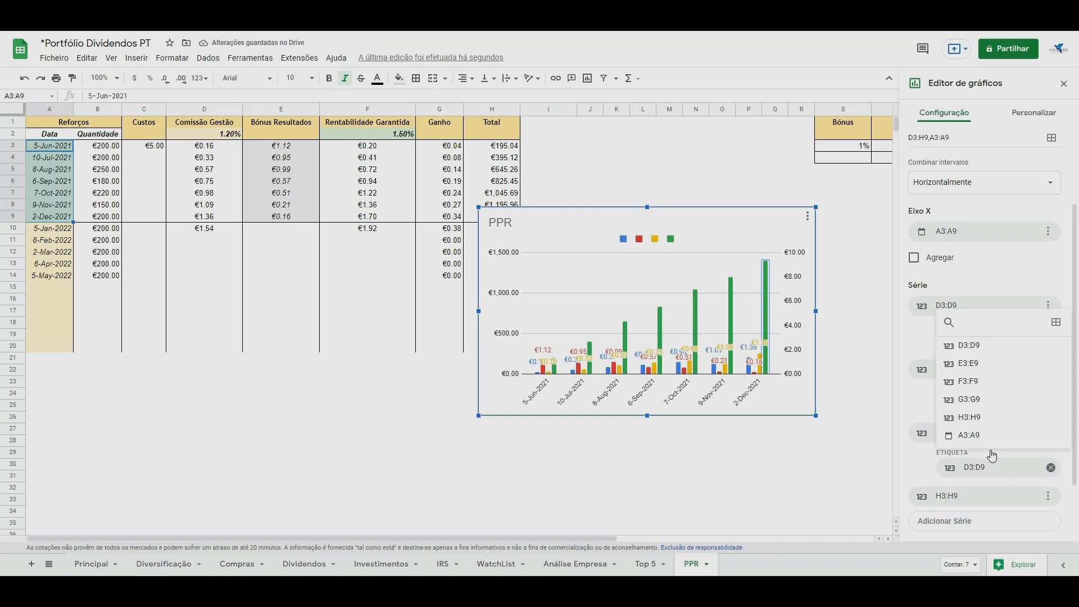
click(968, 381)
Add labels from H3:H9 to the chart series H3:H9.
click(989, 494)
click(1048, 496)
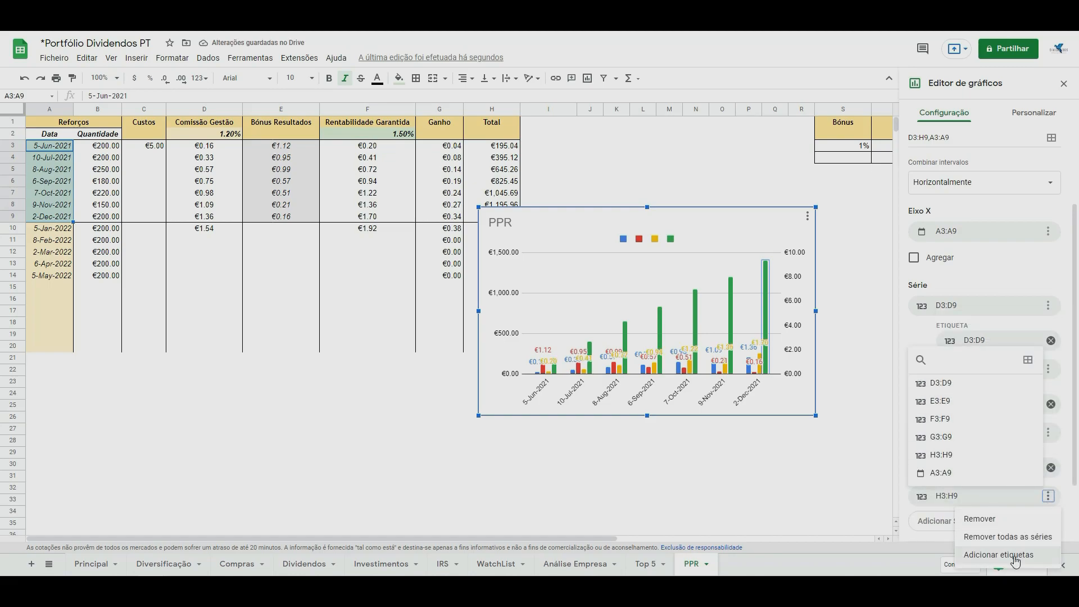
click(1015, 561)
click(984, 531)
click(984, 482)
scroll(981, 500, down, 2)
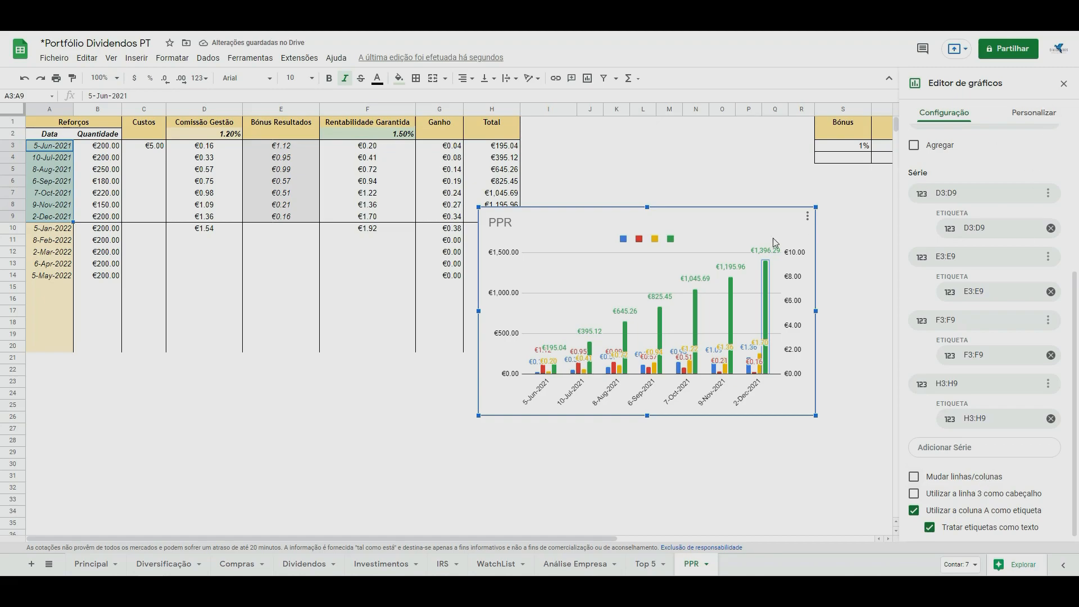
Label the green series' legend entry "Total em Carteira" in the PPR chart.
scroll(987, 431, up, 5)
click(1024, 127)
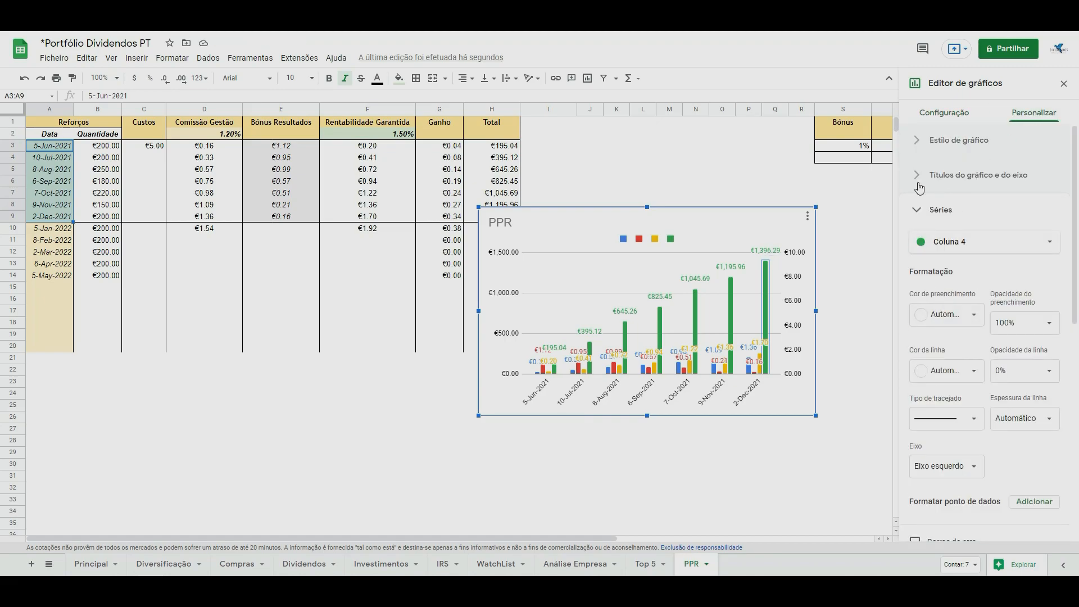
scroll(1036, 483, down, 7)
click(923, 439)
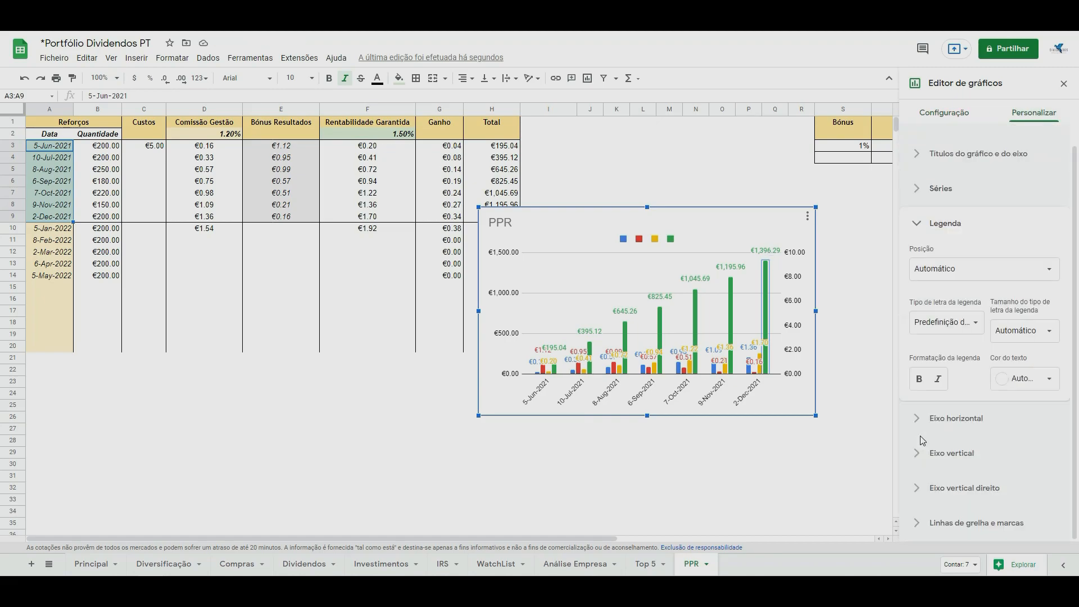
click(671, 240)
click(931, 177)
text(Total em Carteria)
key(Left)
key(Left)
key(BackSpace)
key(Right)
text(r)
click(913, 114)
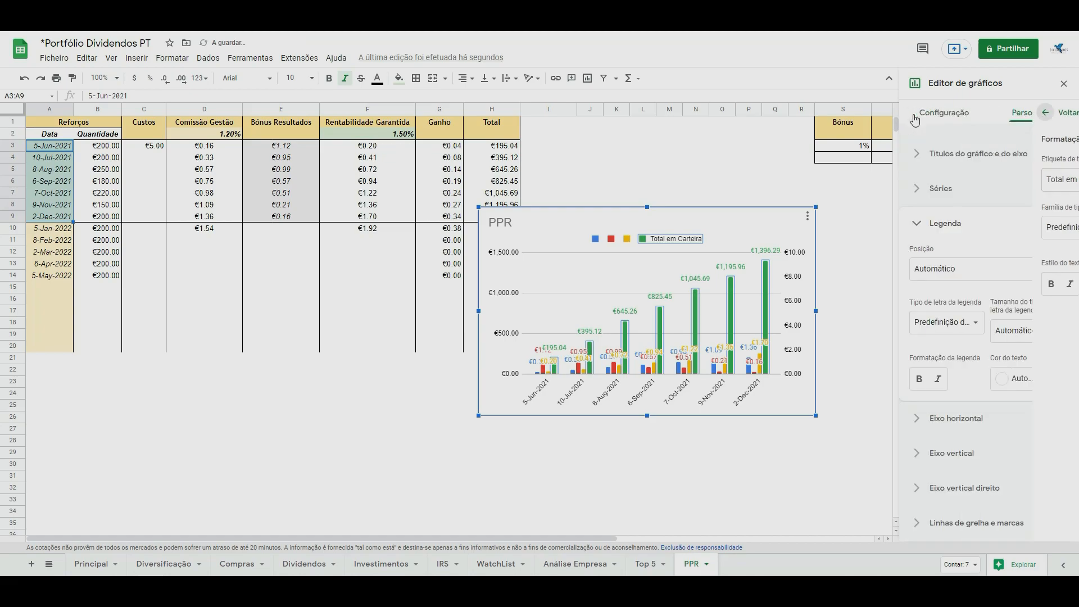
Label the yellow, red and blue legend entries "Rentabilidade Garantida", "Bónus Resultados" and "Comissão Gestão" respectively.
double_click(629, 239)
click(936, 183)
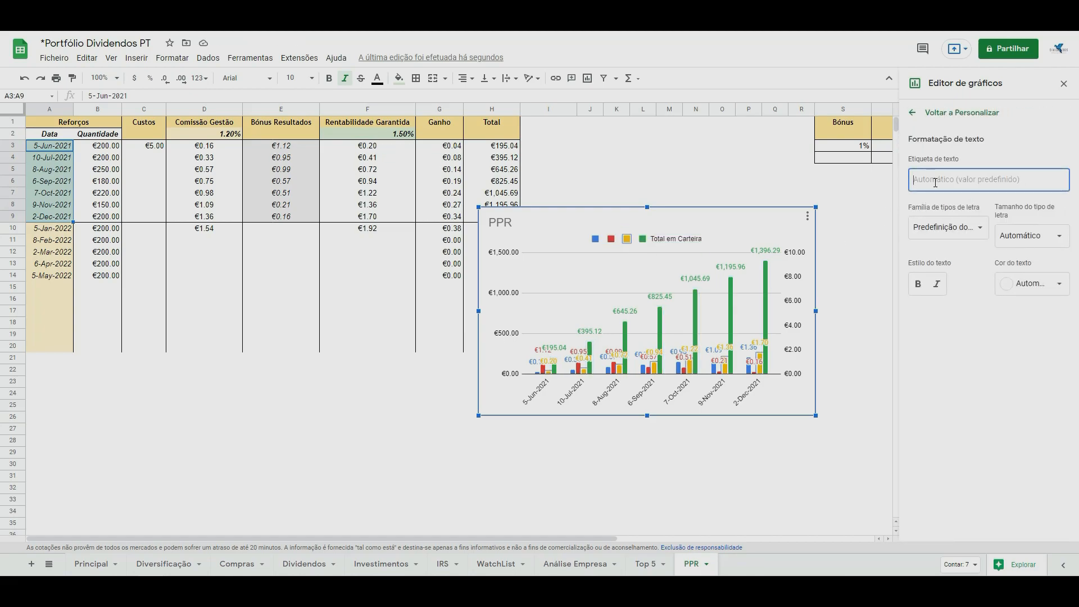
text(Rentabilidade Garantida)
key(Return)
text(Bónus Resultados)
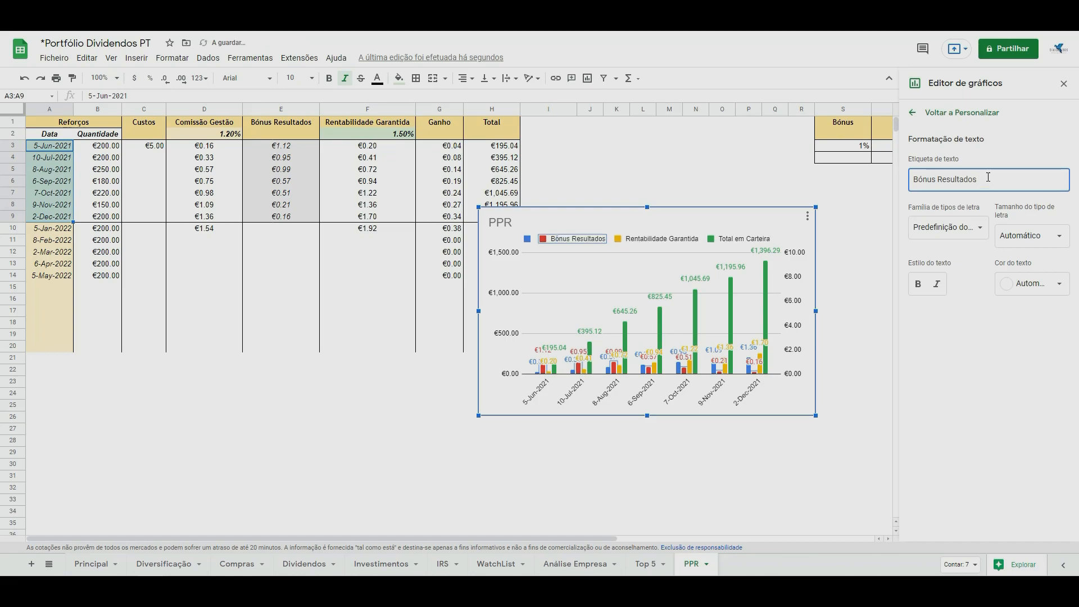
key(Return)
text(Comissão Gestão)
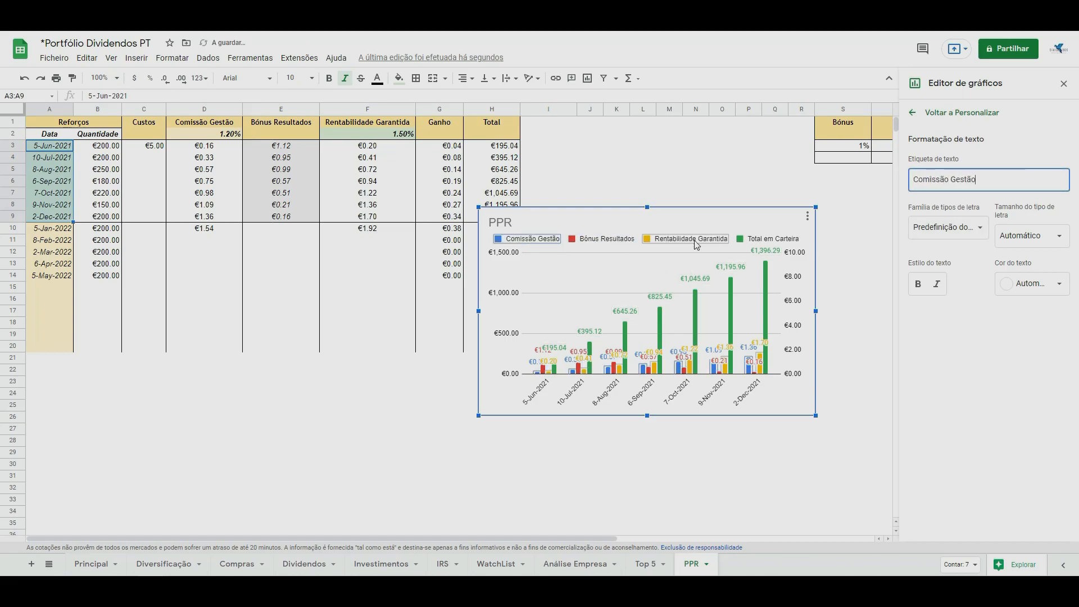
Move the chart up beside the Total column and shrink it to end within column R.
drag(695, 242, 742, 161)
drag(863, 334, 811, 302)
key(Escape)
Widen column R and enlarge the chart to fill columns I to R down to about row 21.
drag(814, 108, 925, 108)
click(813, 302)
drag(815, 308, 923, 365)
click(937, 383)
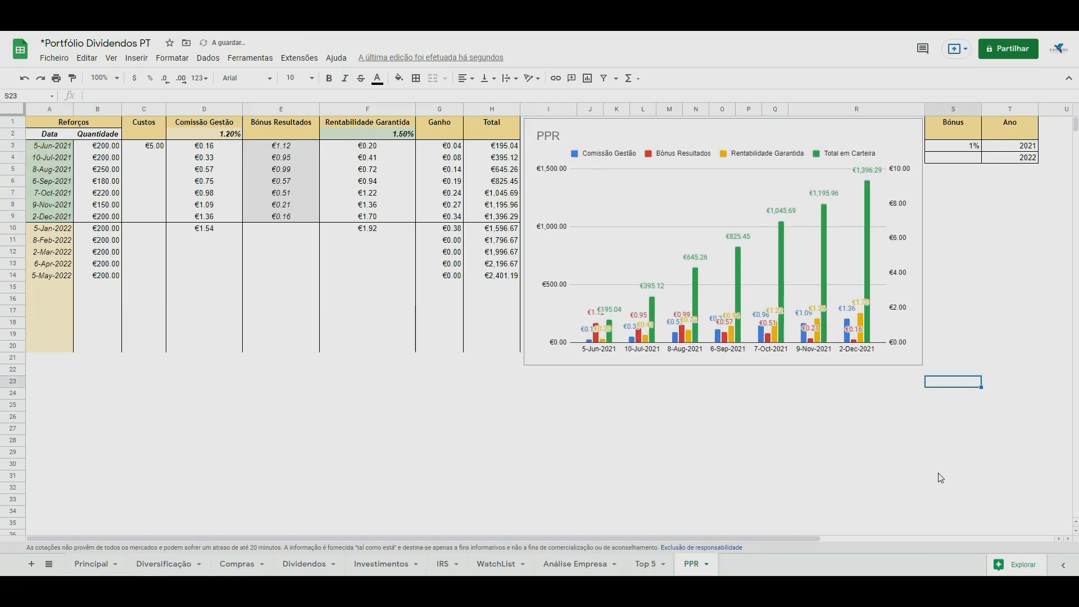
Set the chart's left vertical axis to a minimum of 0 and a maximum of 2500.
double_click(554, 178)
click(969, 411)
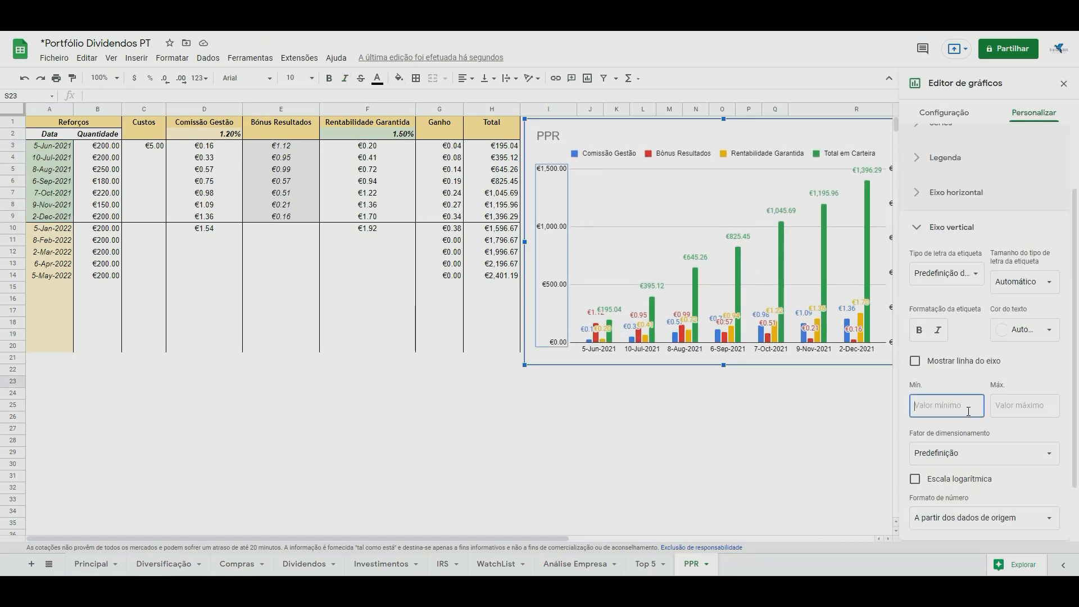
text(0)
key(Tab)
text(2500)
click(776, 405)
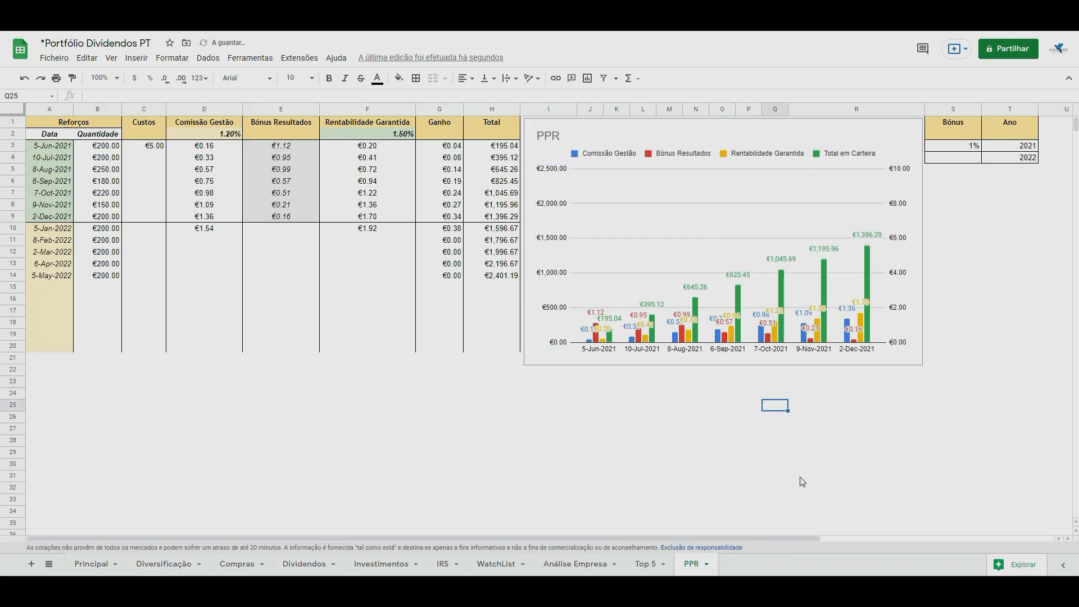
Insert the Generali logo over the cells using Google image search.
click(800, 476)
click(136, 58)
mouse_move(171, 204)
click(352, 199)
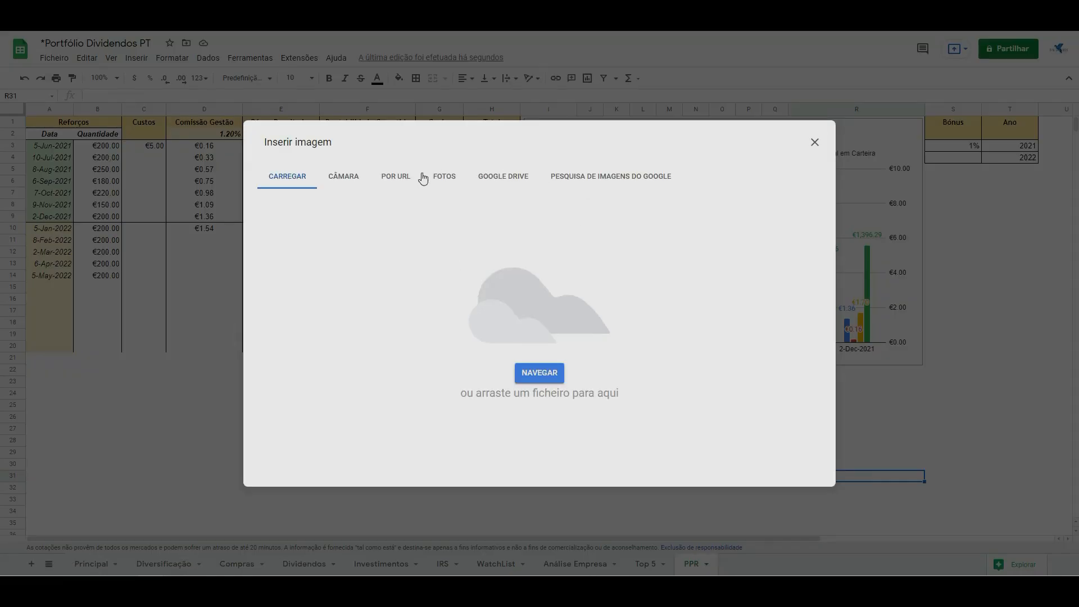
click(568, 182)
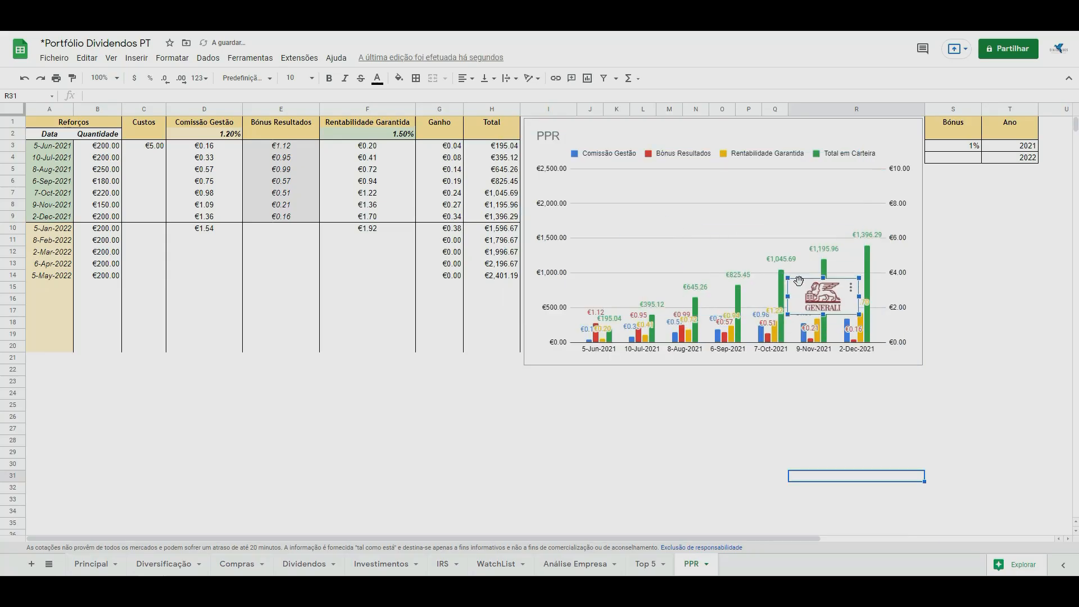
Place the Generali logo in the chart's upper-left plot area, just below the legend, and enlarge it.
drag(794, 279, 594, 175)
click(650, 191)
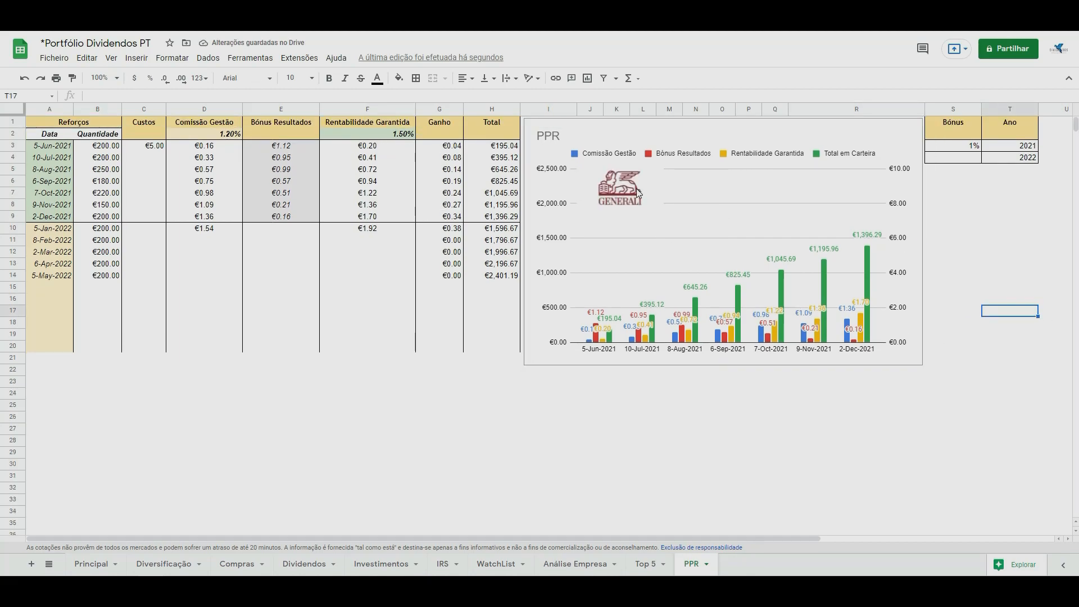
click(624, 188)
drag(666, 212, 681, 229)
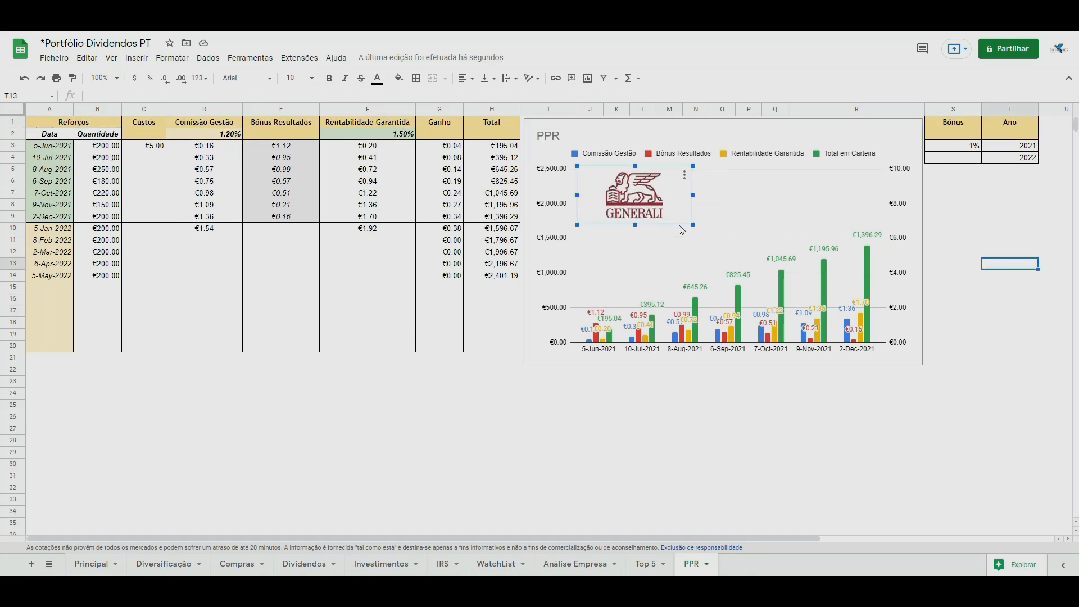
click(1003, 228)
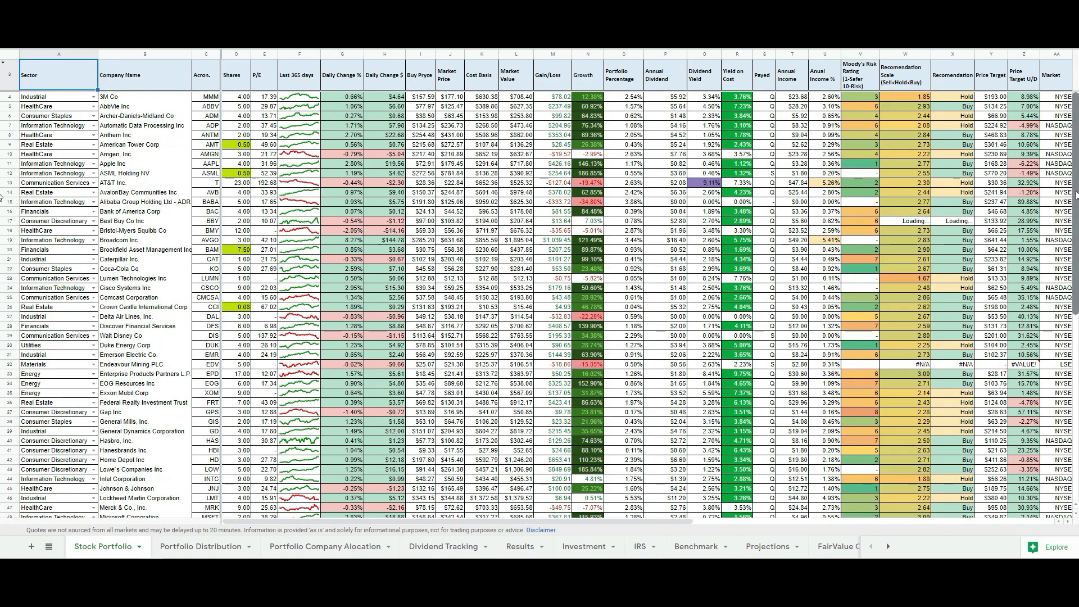
In the stock portfolio workbook, review the Stock Portfolio list down to its totals, the Results charts and the Portfolio Distribution sheet.
scroll(1076, 201, down, 1)
drag(1077, 201, 1078, 399)
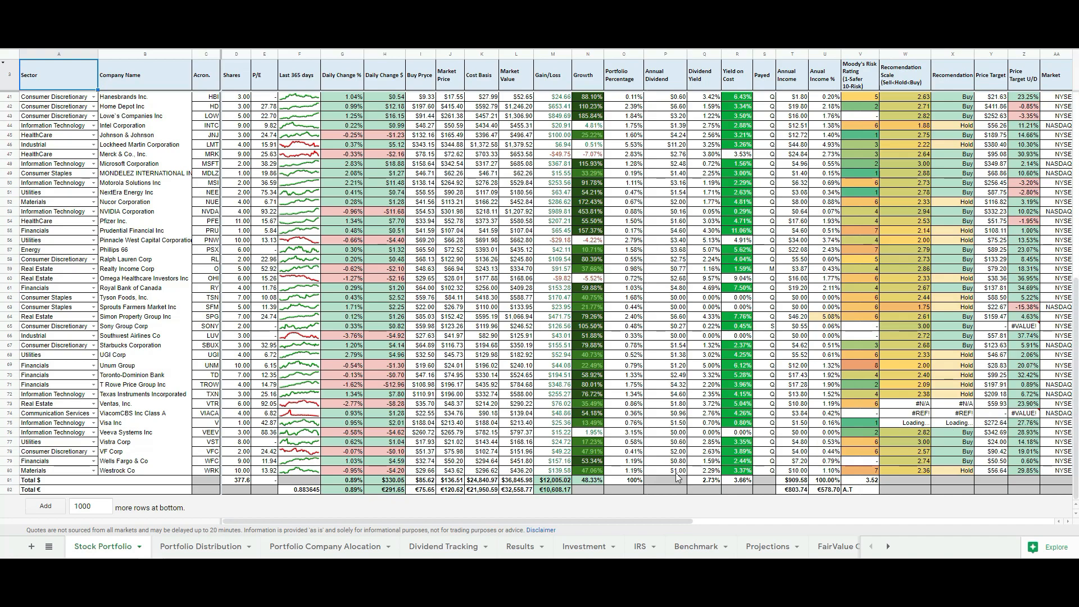
click(520, 551)
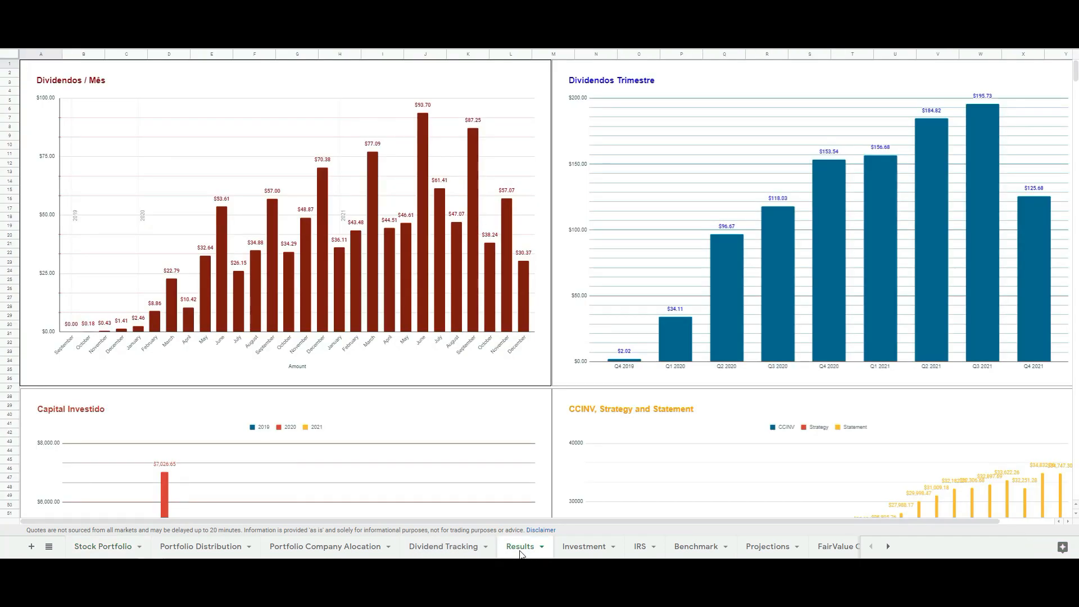
scroll(529, 551, down, 3)
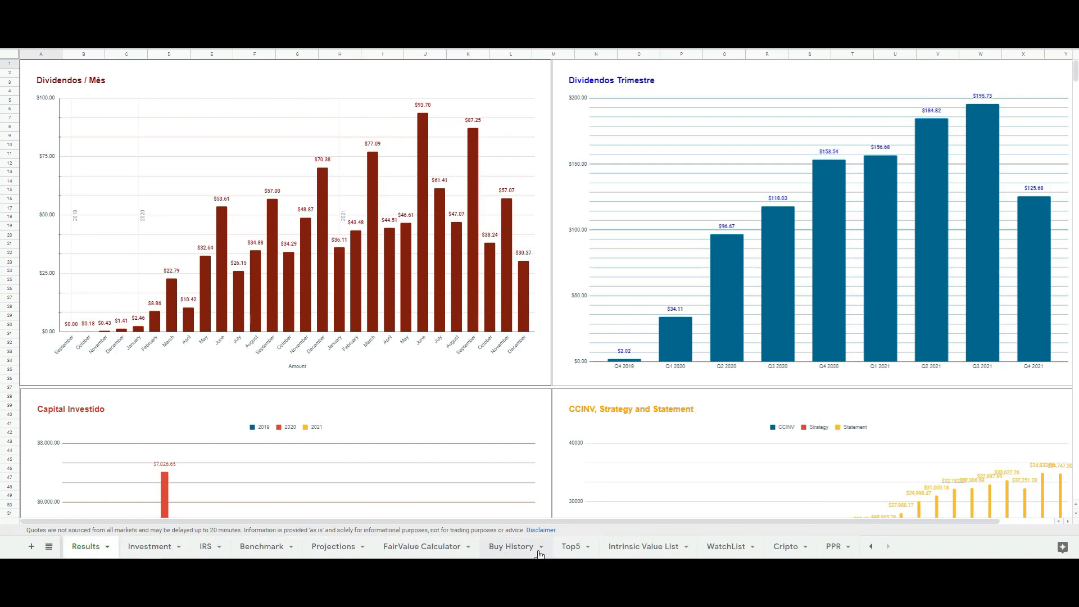
scroll(393, 548, up, 3)
click(198, 548)
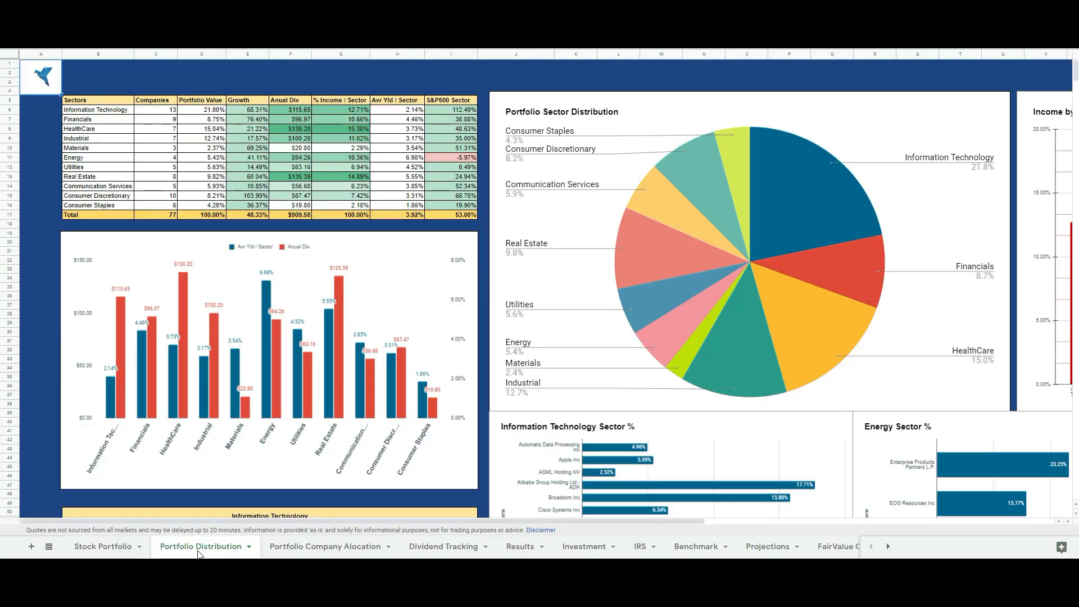